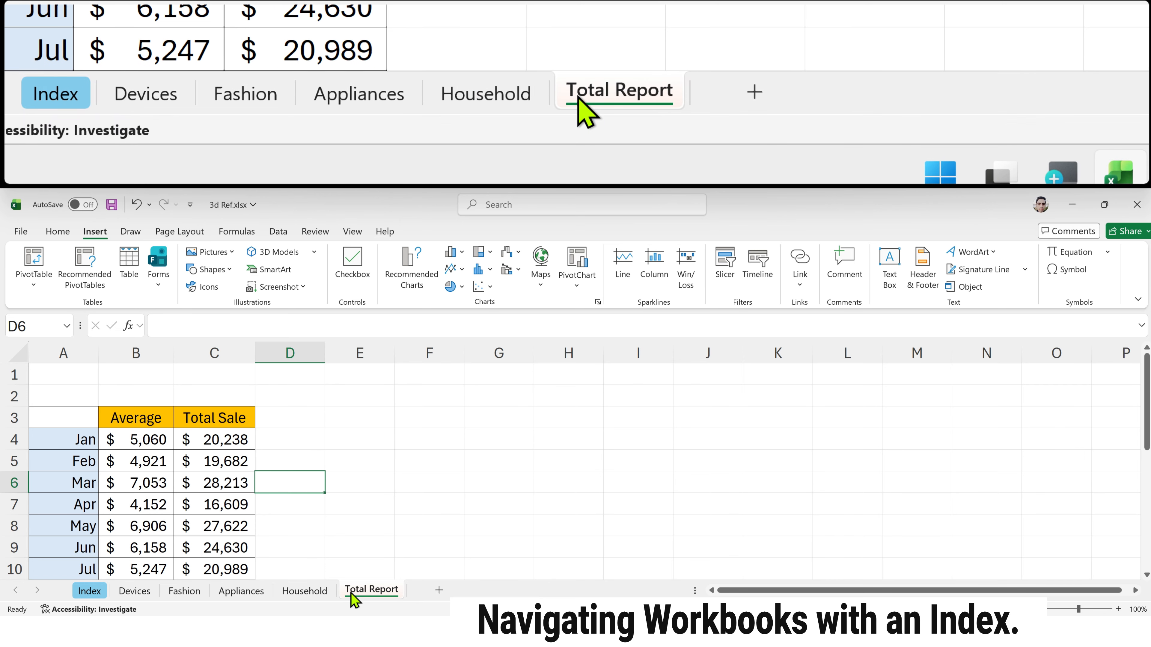
Step: Switch to the Index sheet and select the Go to cell beside Devices, B2
left_click(91, 591)
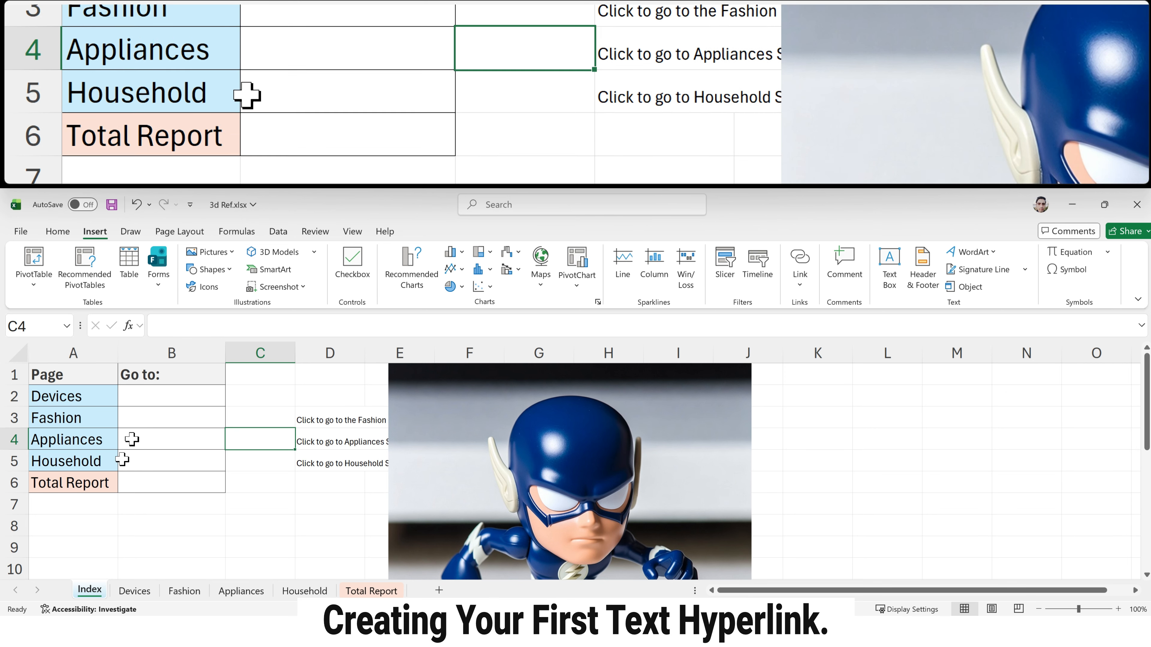
left_click(151, 397)
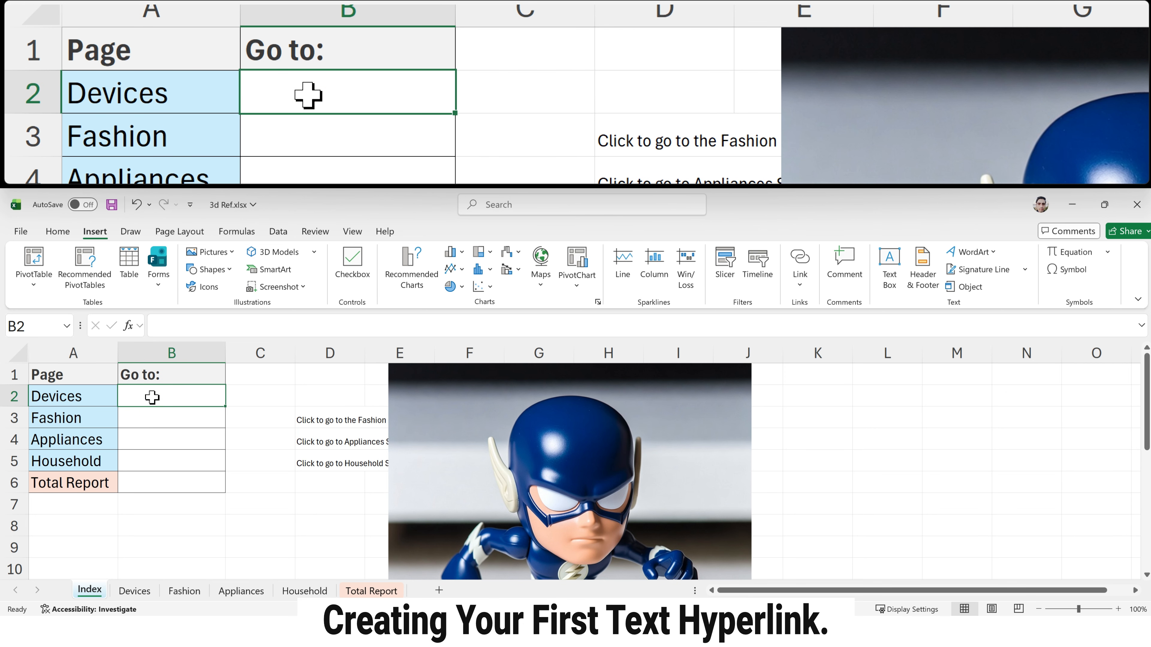
left_click(90, 397)
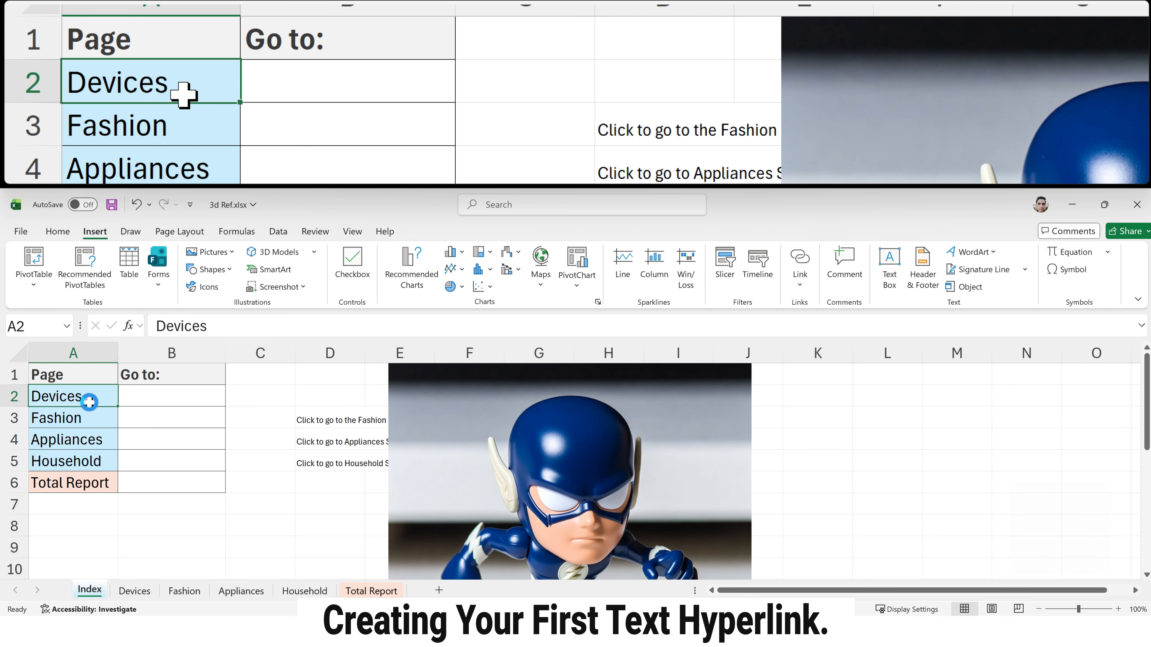
key("ctrl+c")
right_click(164, 392)
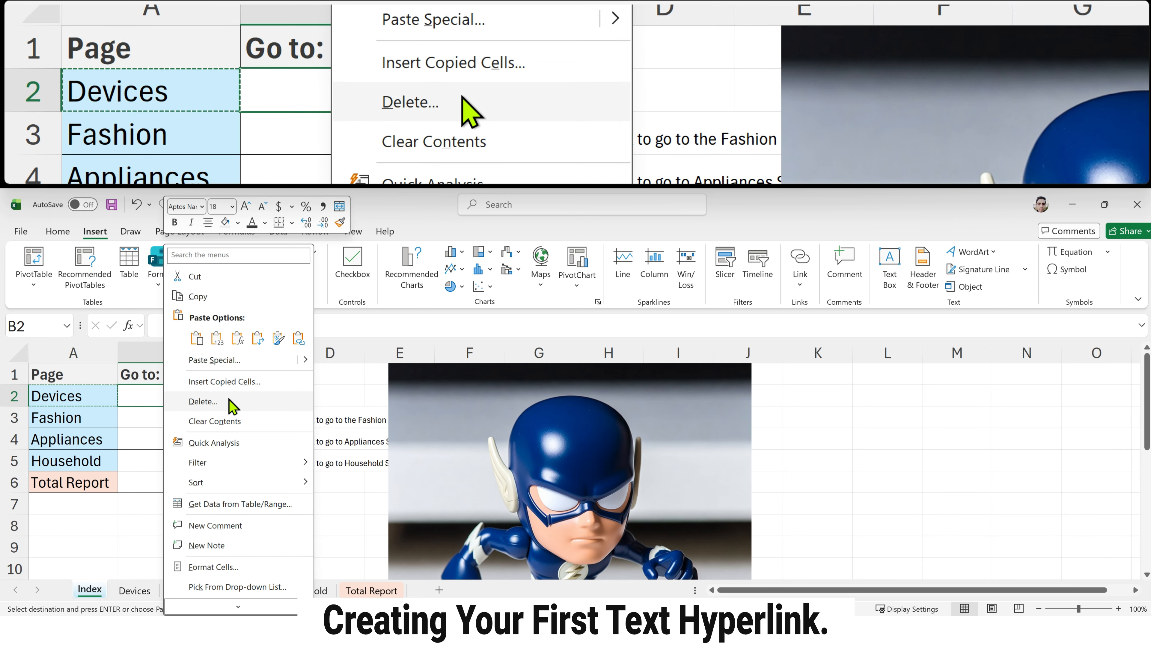
mouse_move(259, 604)
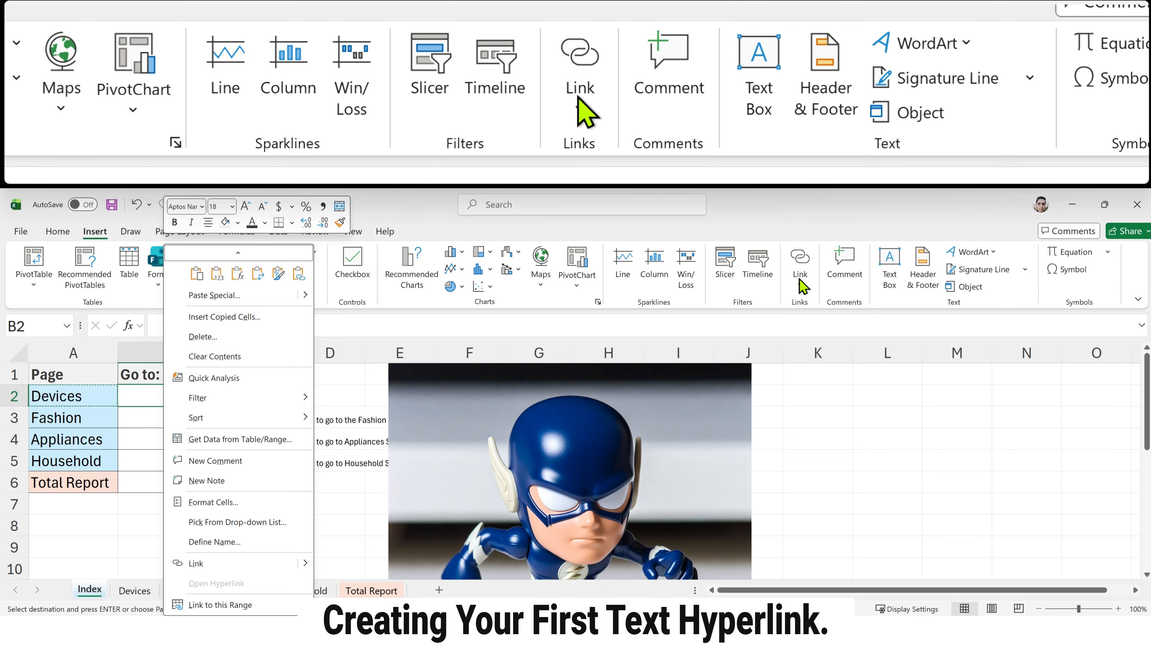
Step: Insert a hyperlink in cell B2 to cell A1 of the Devices sheet, displaying the text "Devices Data"
left_click(139, 398)
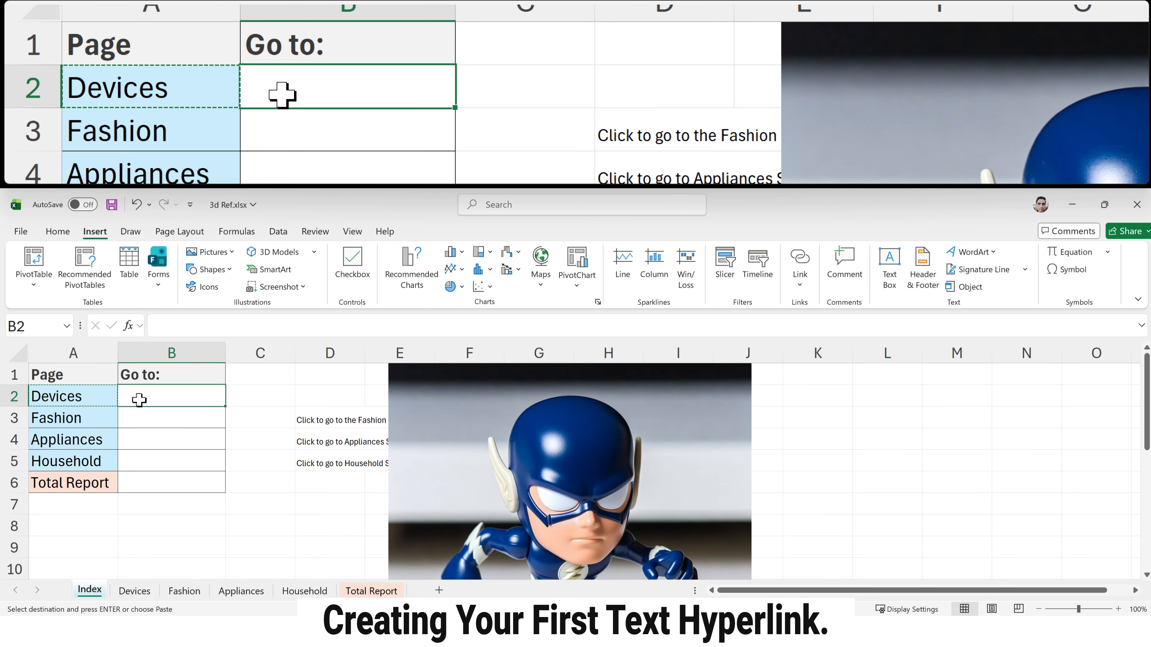
key("ctrl+k")
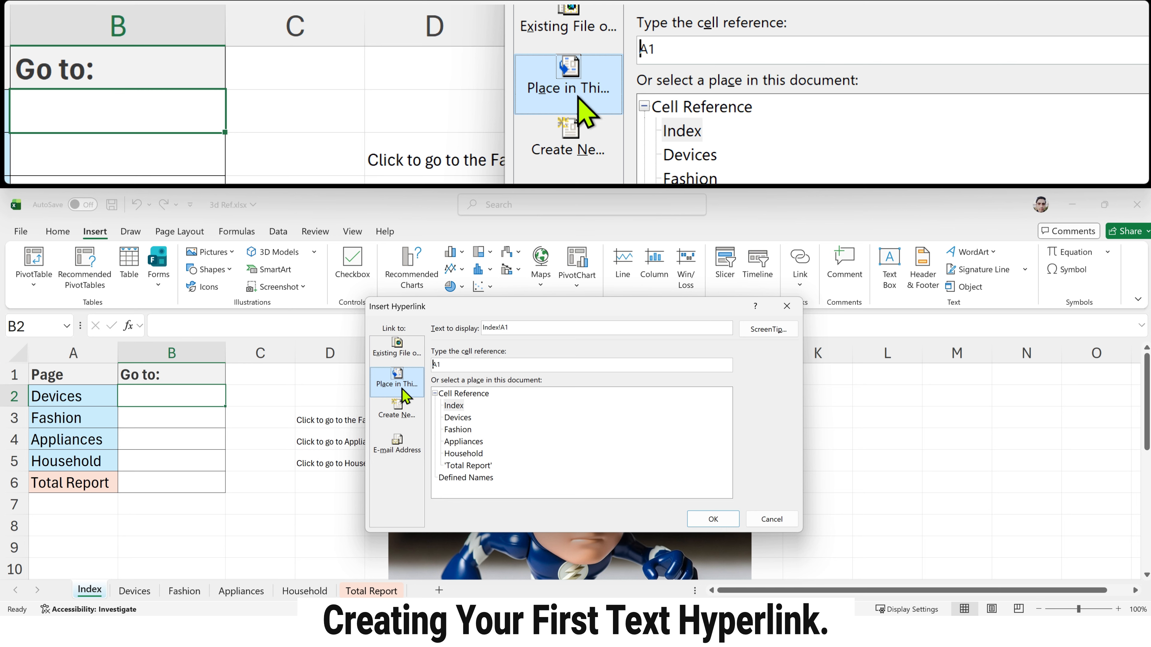
left_click(457, 417)
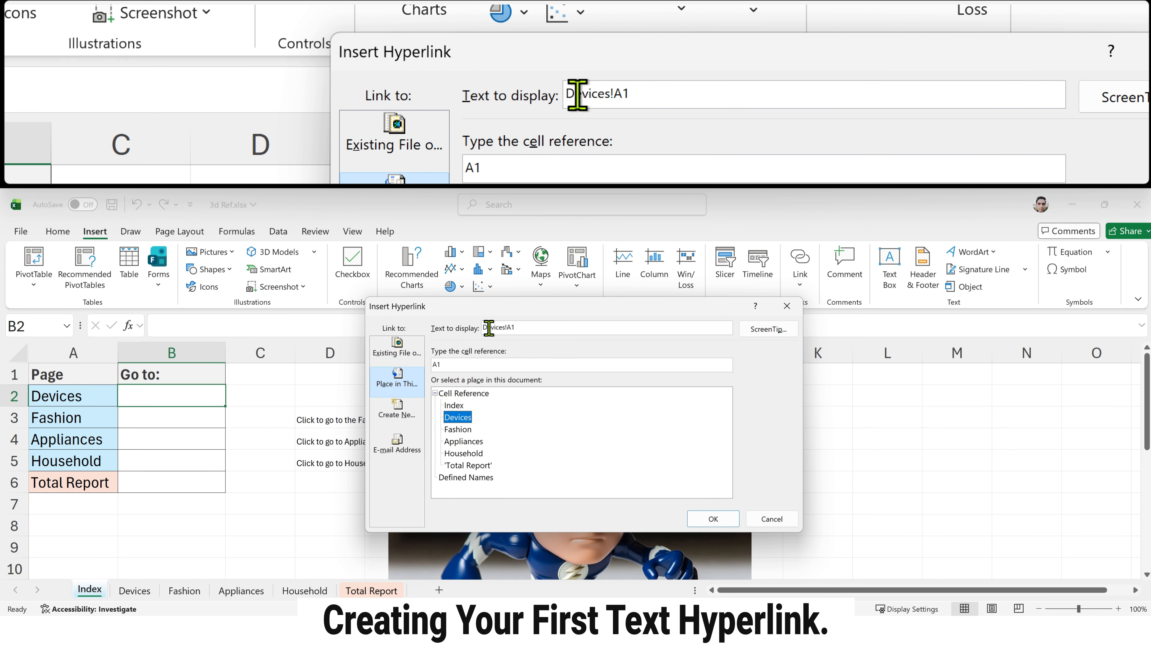
left_click(531, 329)
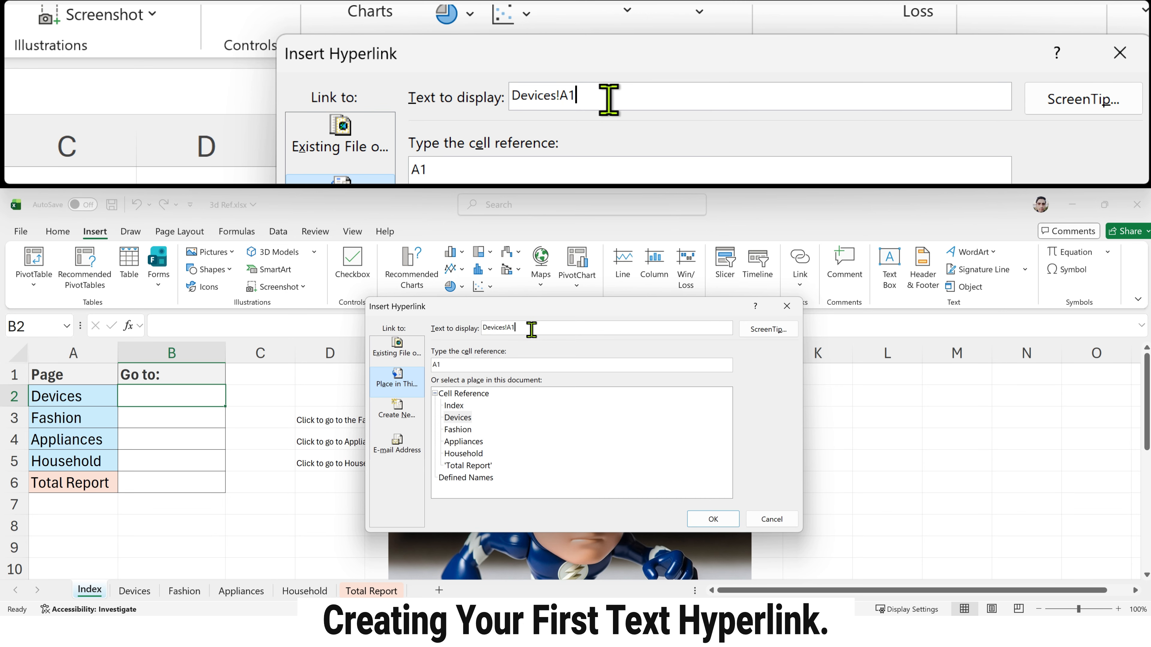
key("BackSpace")
key("BackSpace")
key("BackSpace")
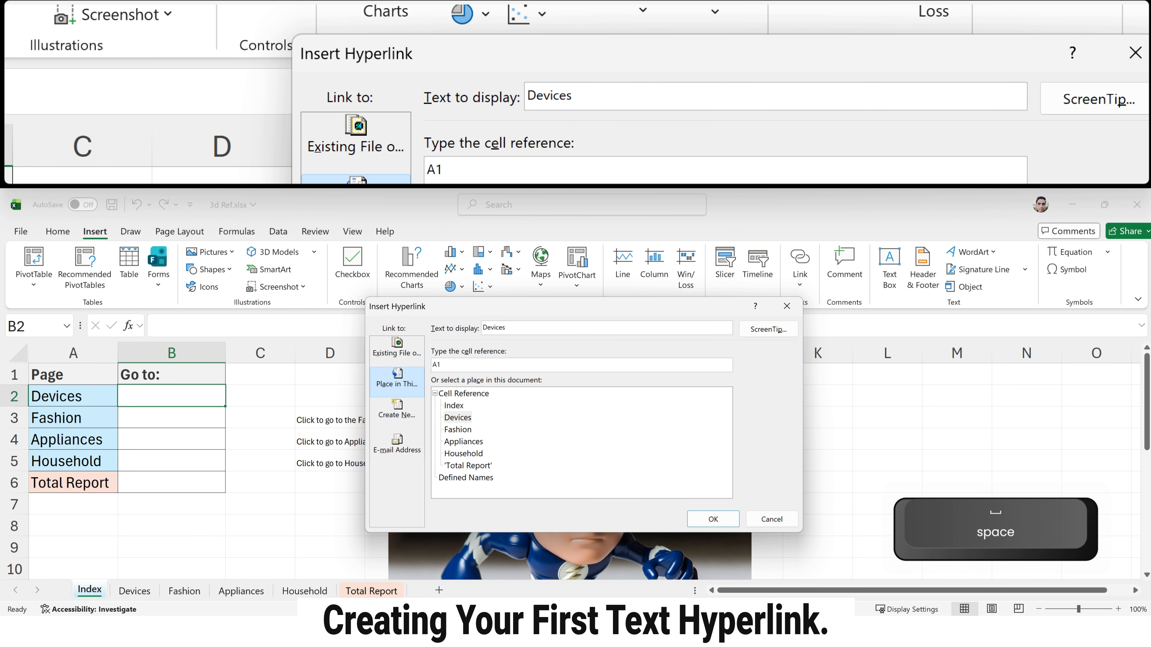
type("Data")
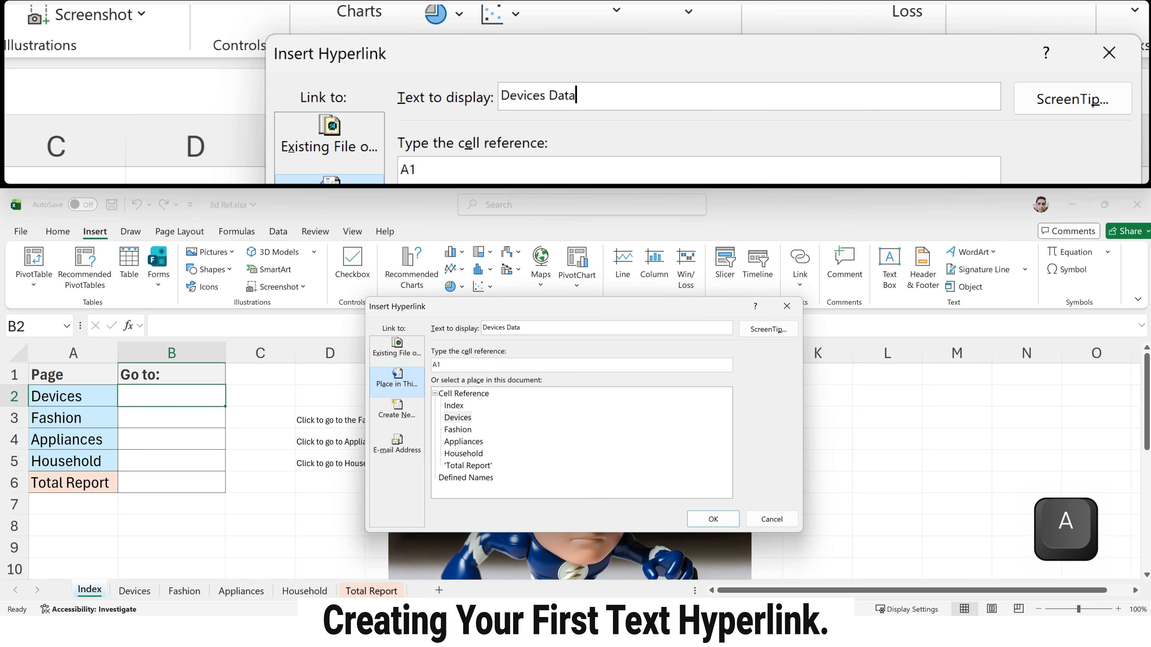
left_click(490, 365)
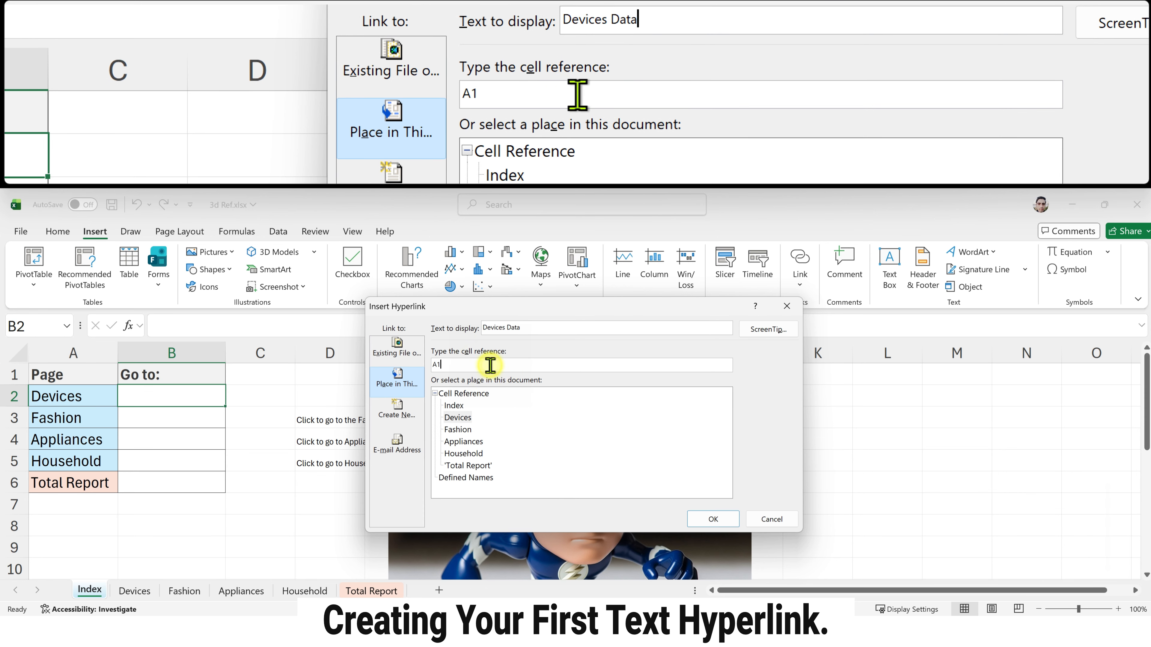
double_click(490, 365)
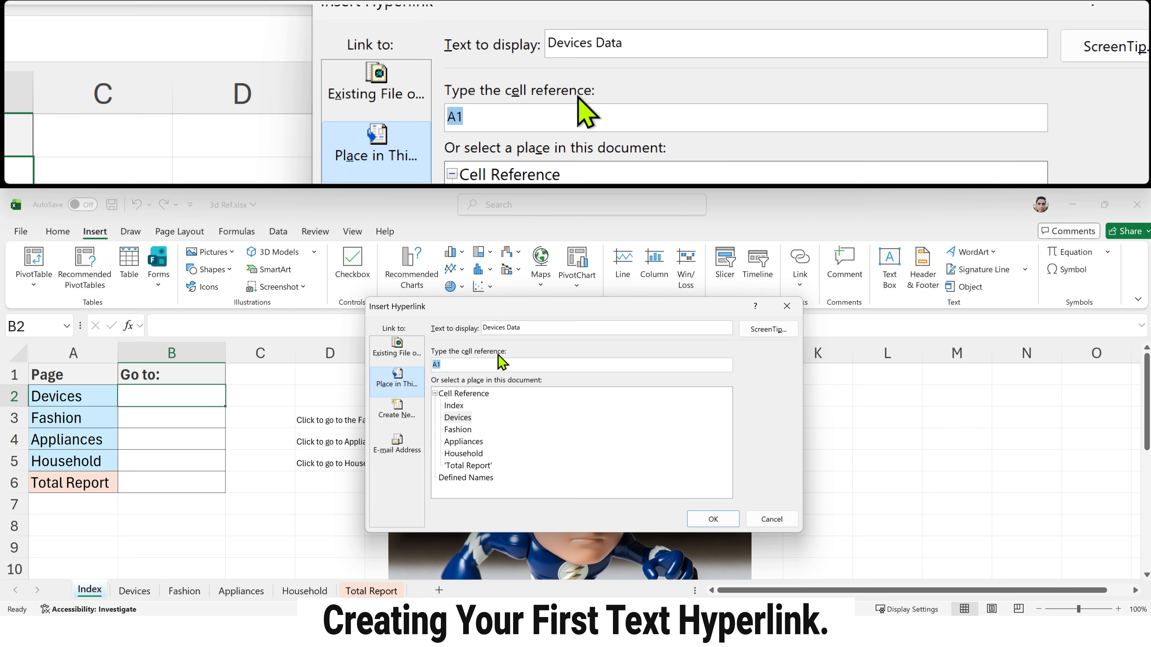
left_click(713, 519)
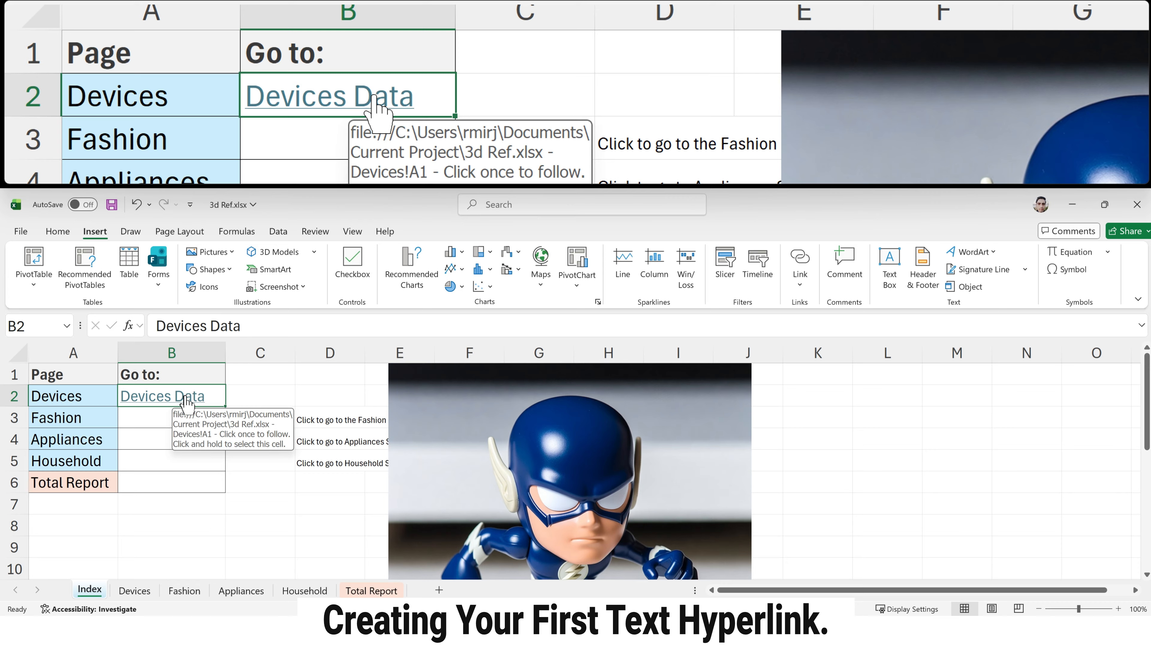
Step: Follow the Devices Data link to test it and return to the Index sheet
left_click(186, 399)
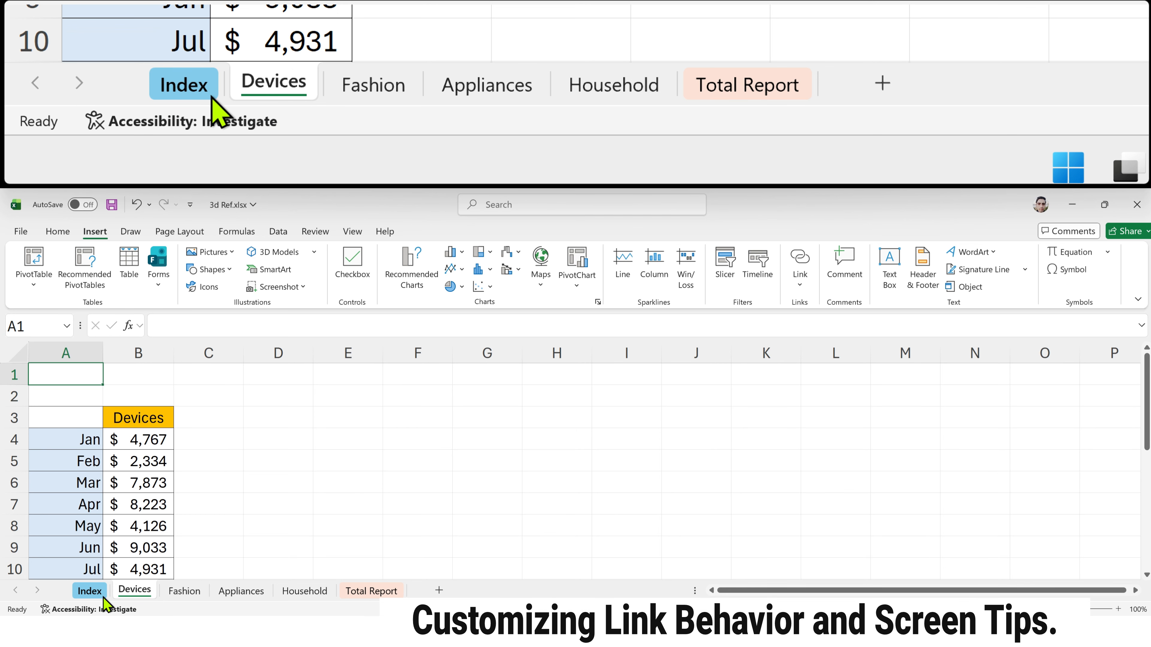
left_click(89, 592)
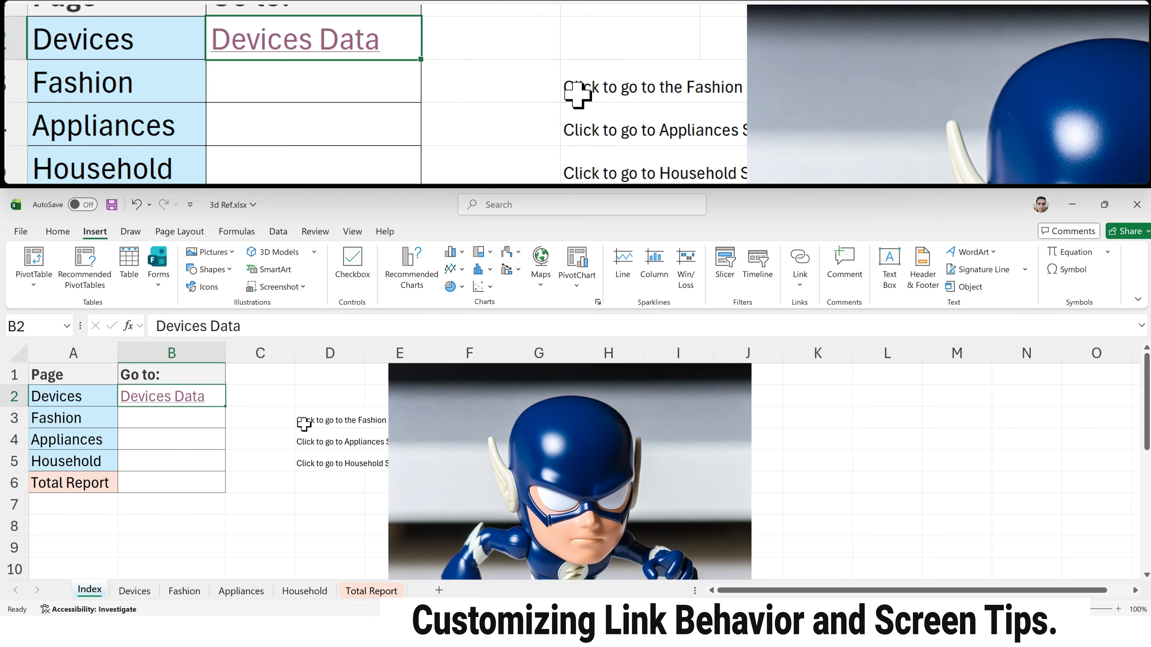
Step: Copy the Fashion tip text from cell D3 and start a hyperlink in B3 that targets the Fashion sheet
left_click(303, 423)
key("ctrl+c")
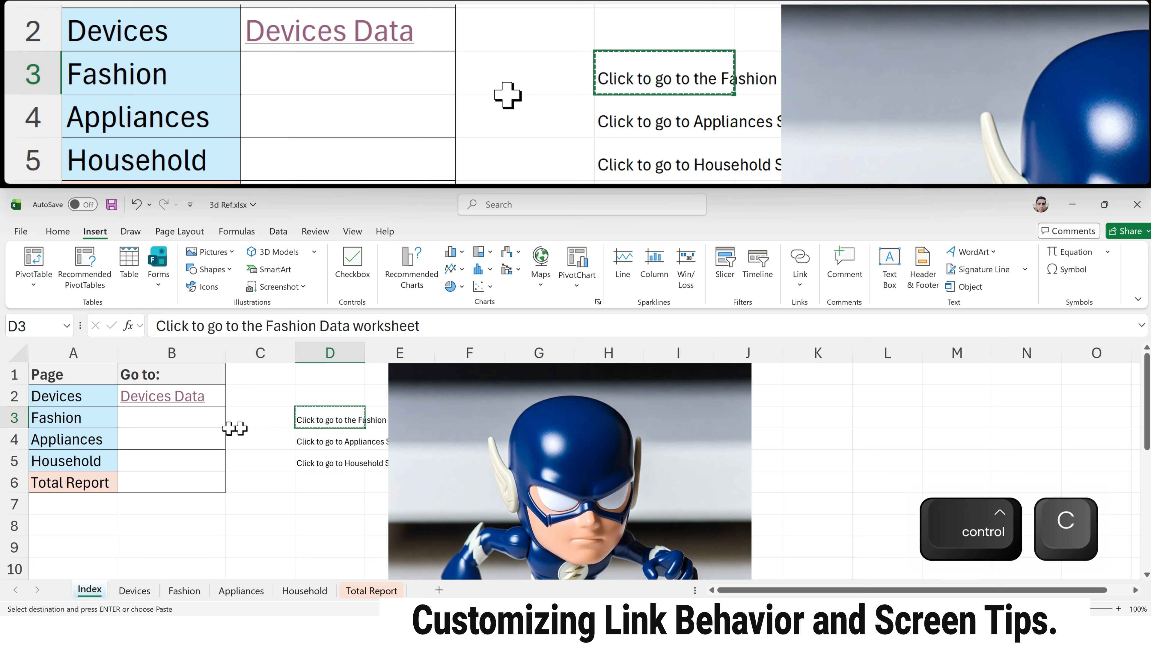
left_click(166, 416)
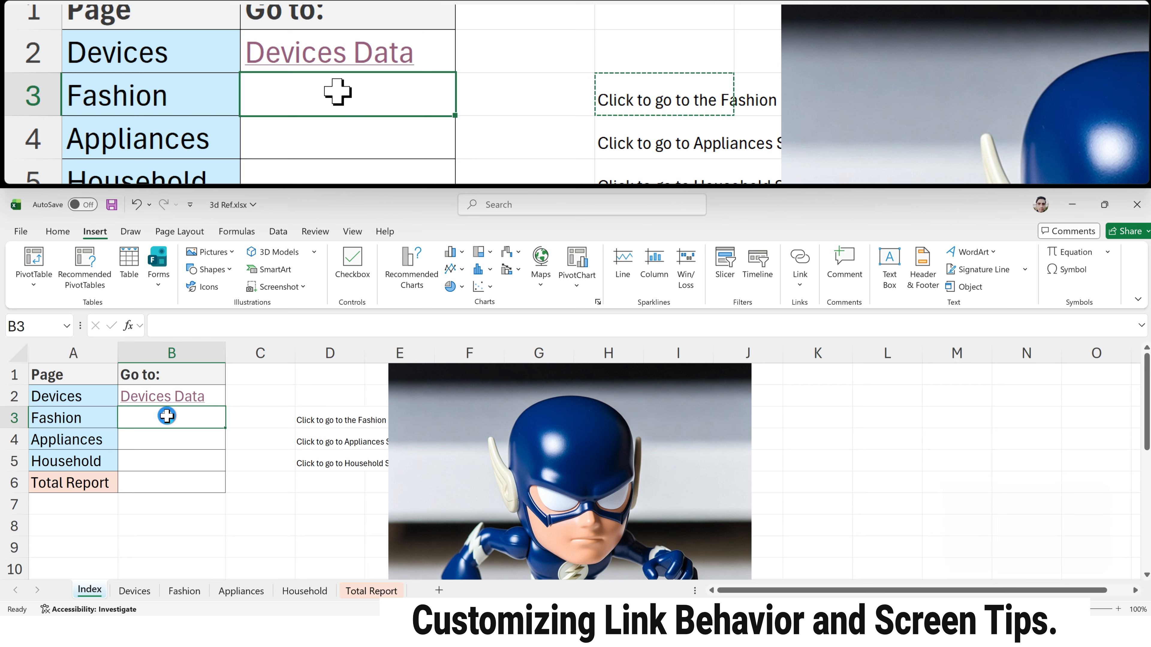
key("ctrl+k")
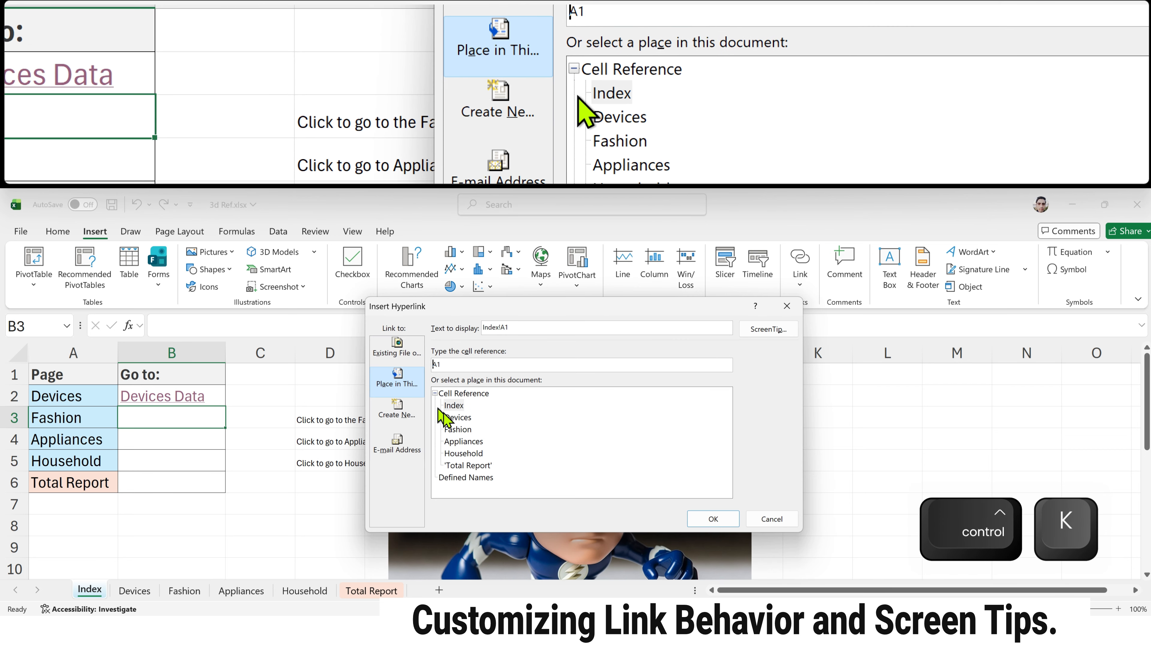
left_click(454, 429)
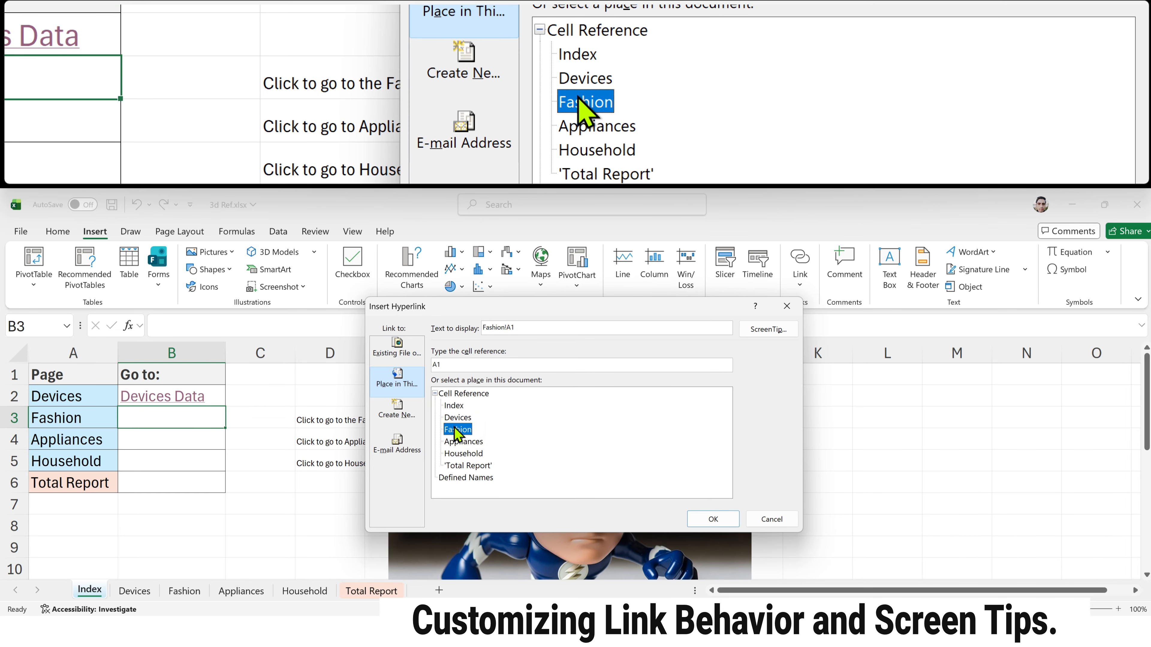
Step: Set the link's display text to "Fashion Data" and its target cell reference to B4
left_click(526, 328)
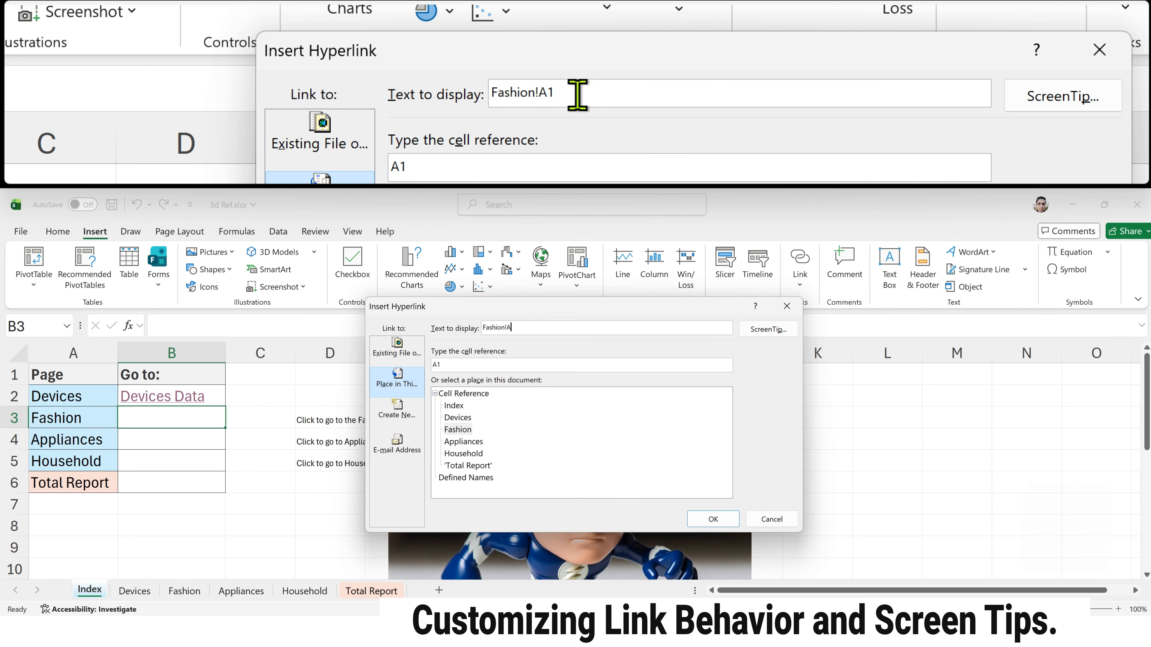
key("BackSpace")
key("BackSpace")
key("BackSpace")
type("Data")
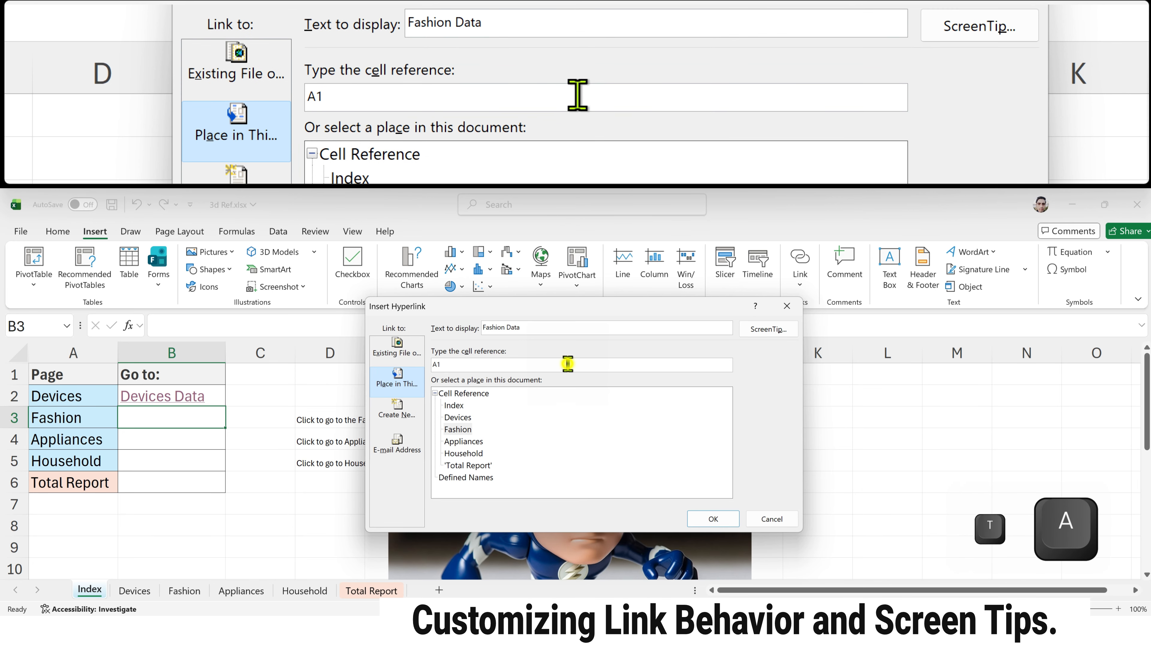
left_click(568, 364)
double_click(568, 364)
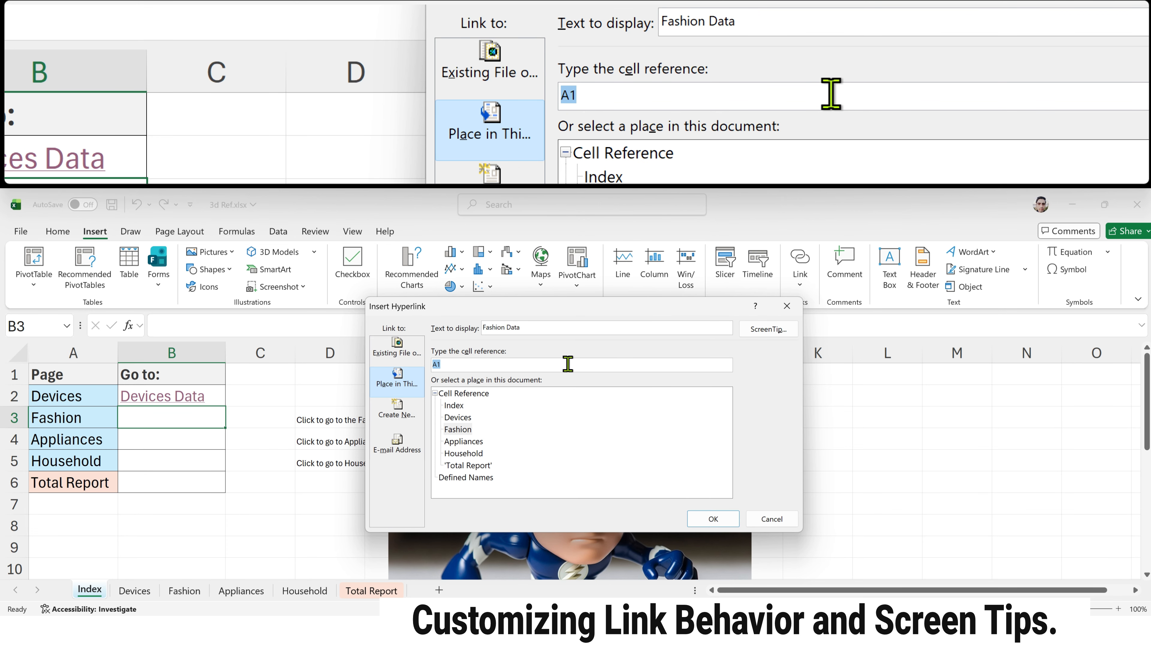
type("B4")
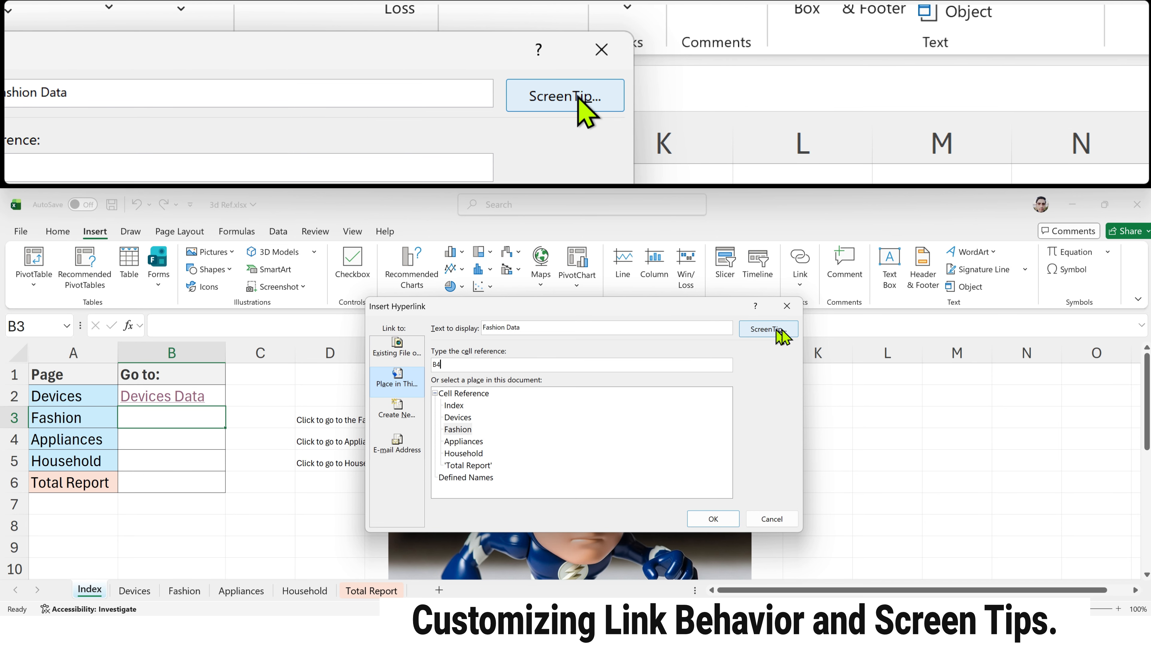
Step: Paste "Click to go to the Fashion Data worksheet" as the hyperlink's ScreenTip and create the link
left_click(776, 330)
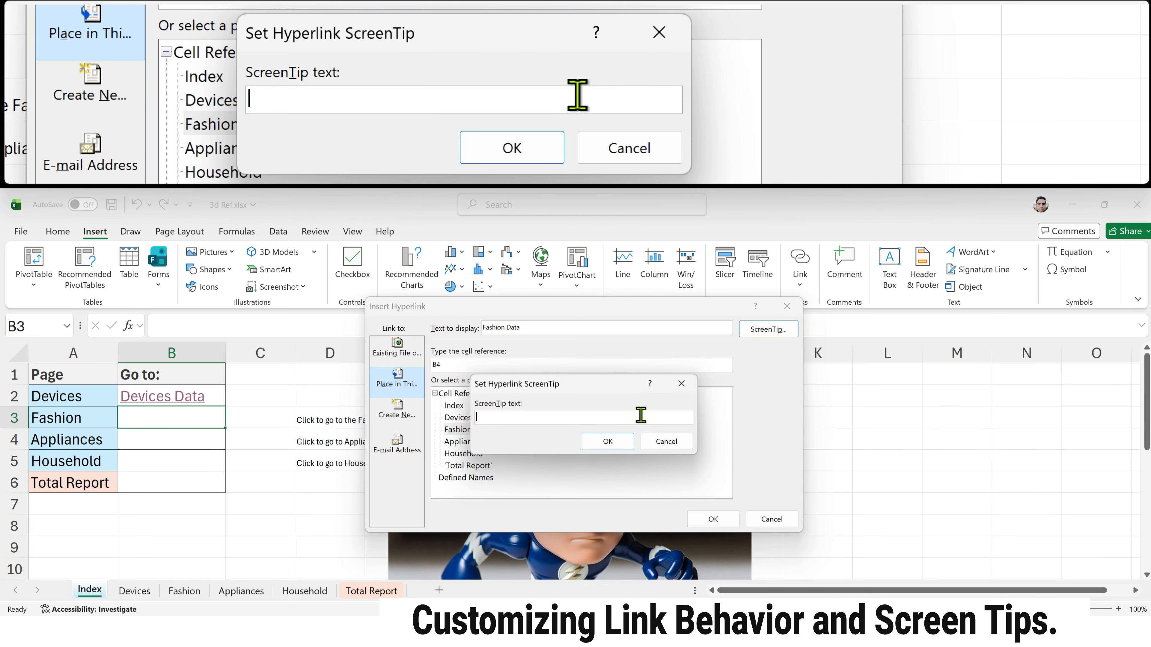
left_click(498, 419)
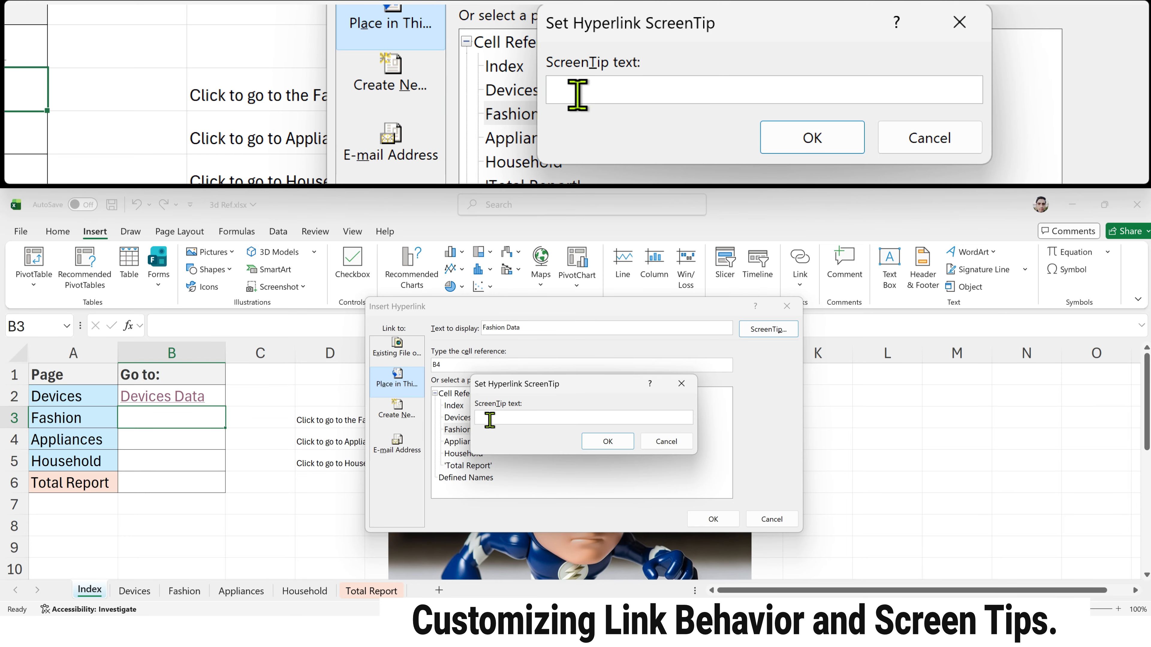
key("ctrl+v")
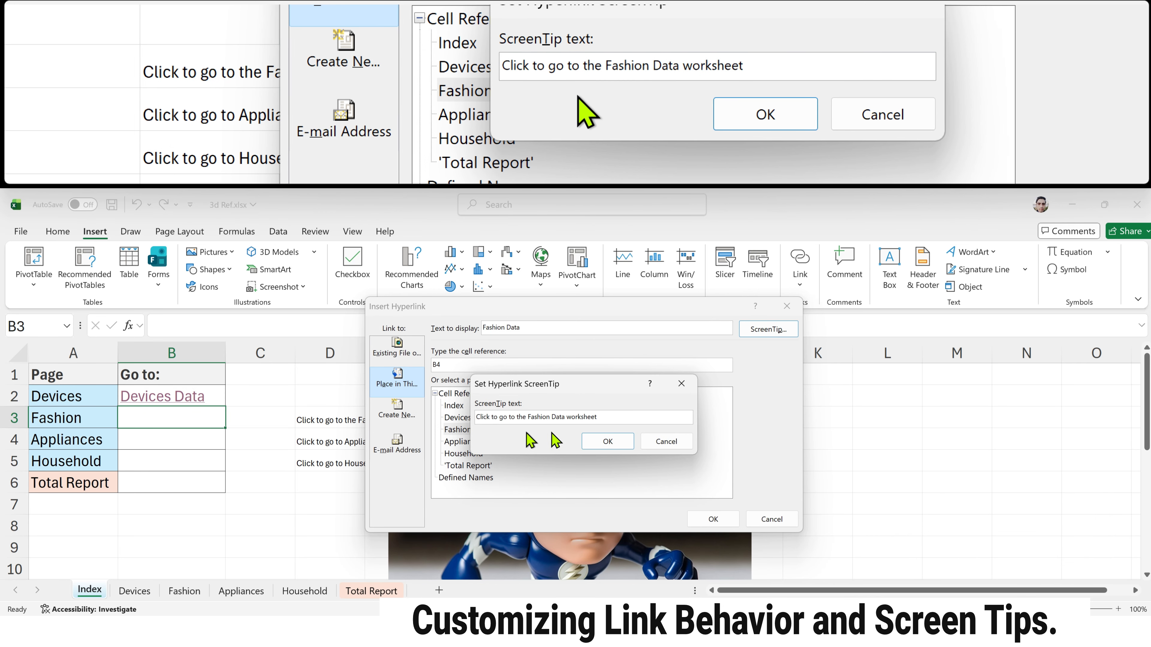
left_click(599, 442)
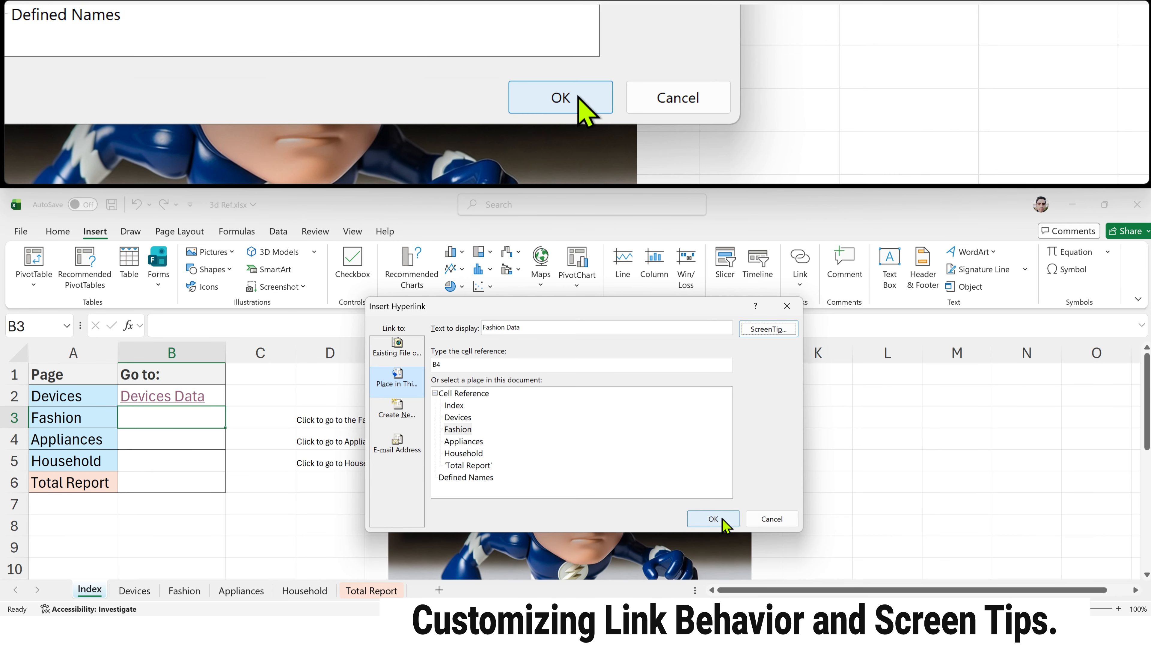
left_click(722, 520)
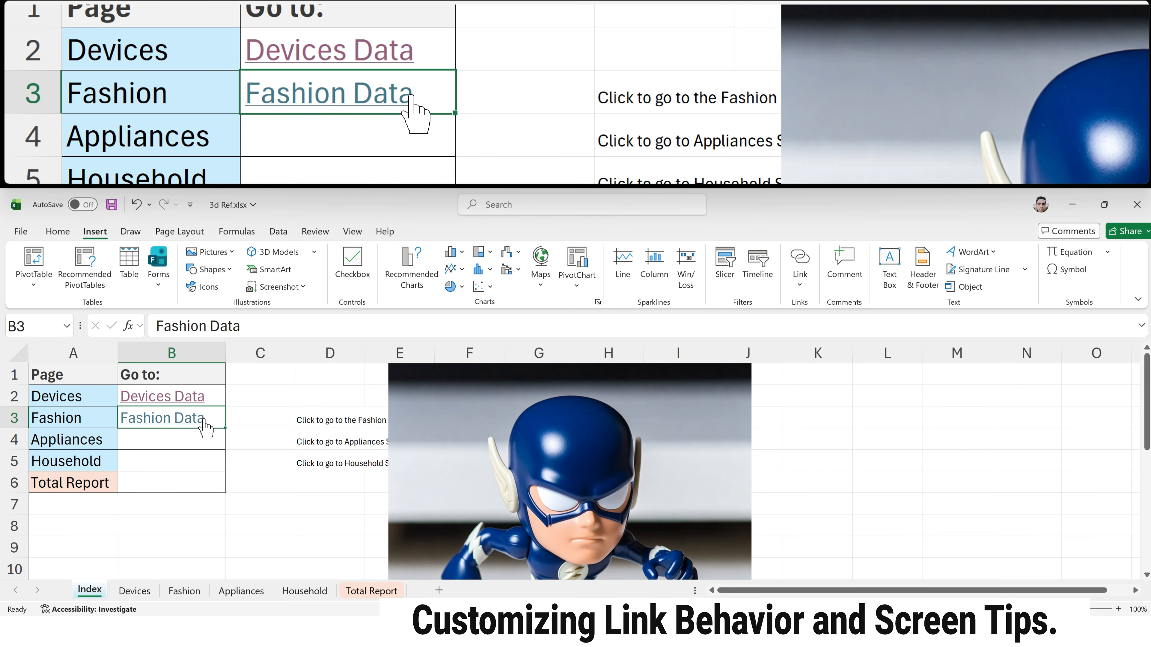
Step: Test the Fashion Data link and its ScreenTip, returning to the Index sheet
mouse_move(200, 421)
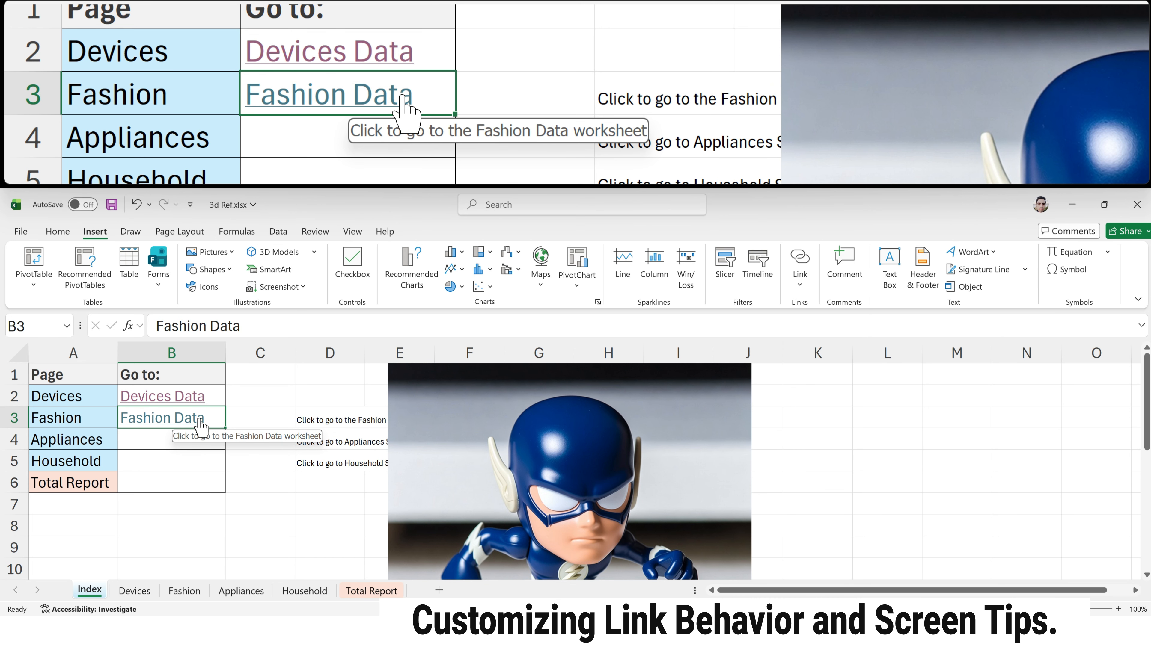
left_click(200, 421)
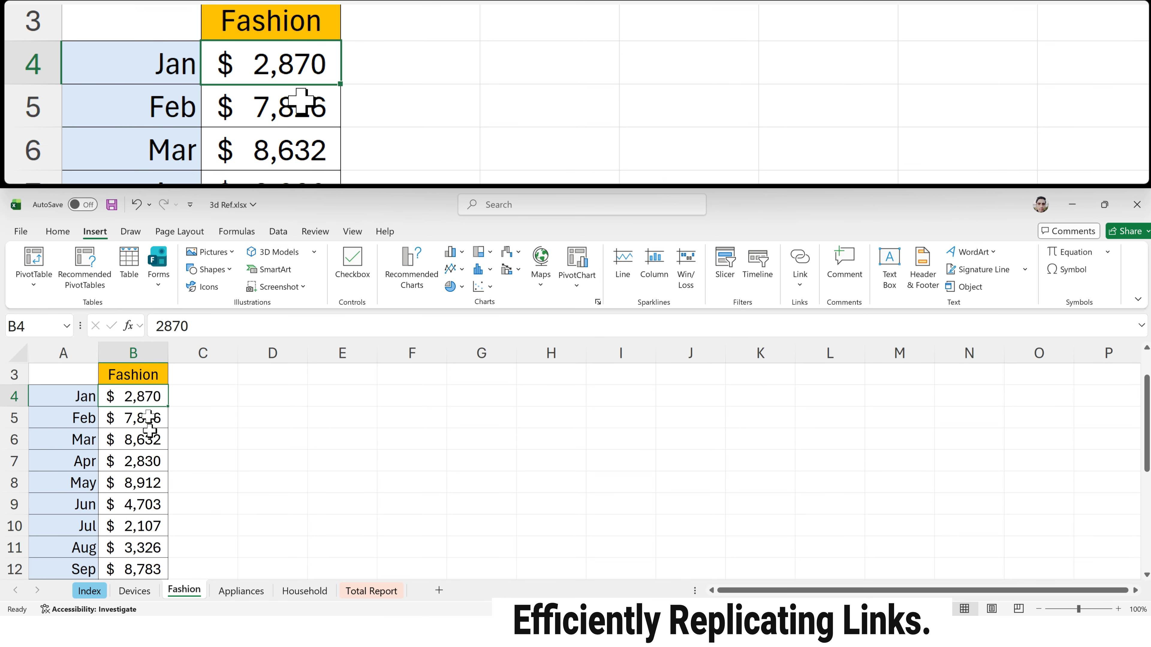
left_click(90, 590)
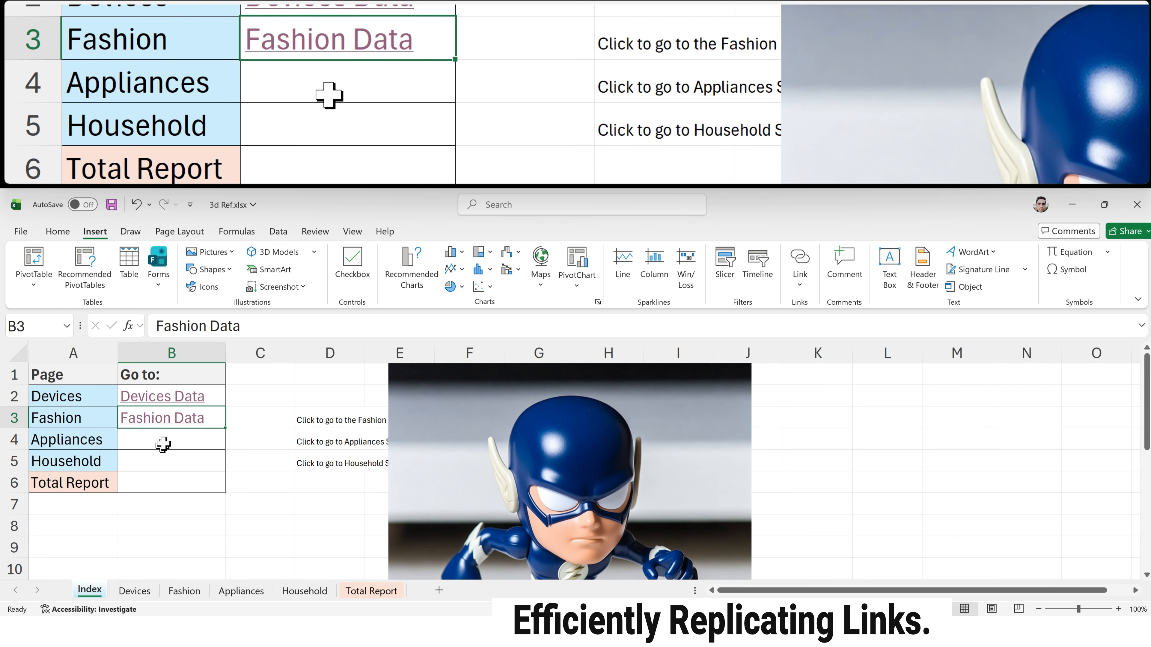
Step: Start a hyperlink in B4 that targets the Appliances sheet, with "Appliances Data" as its display text
left_click(163, 443)
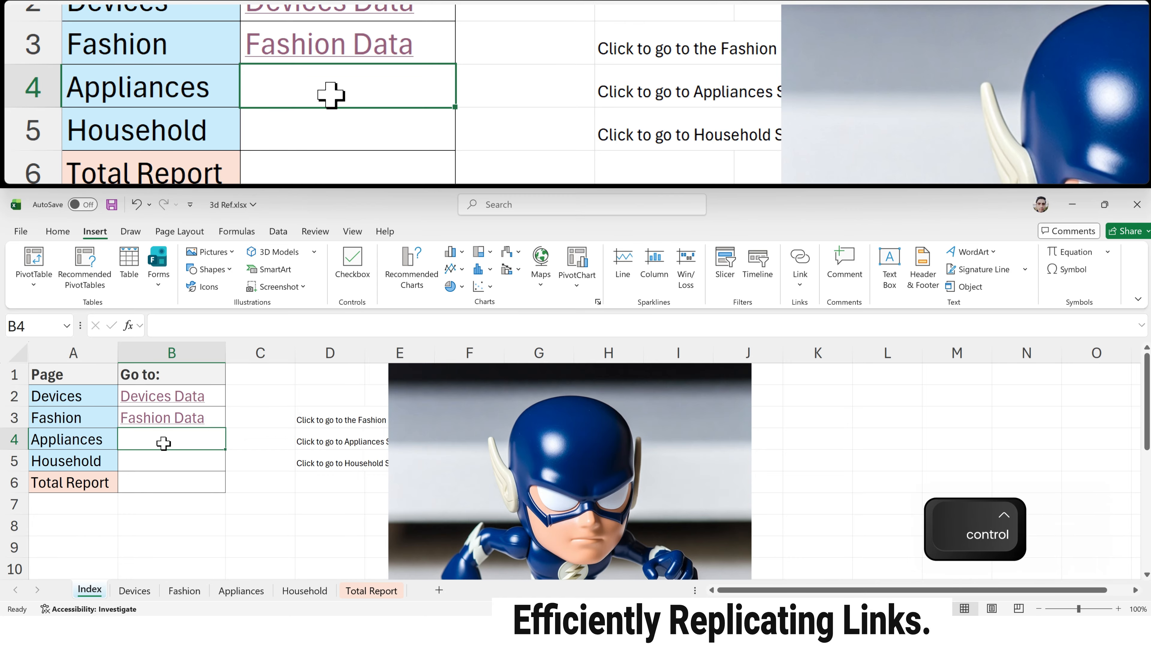
key("ctrl+k")
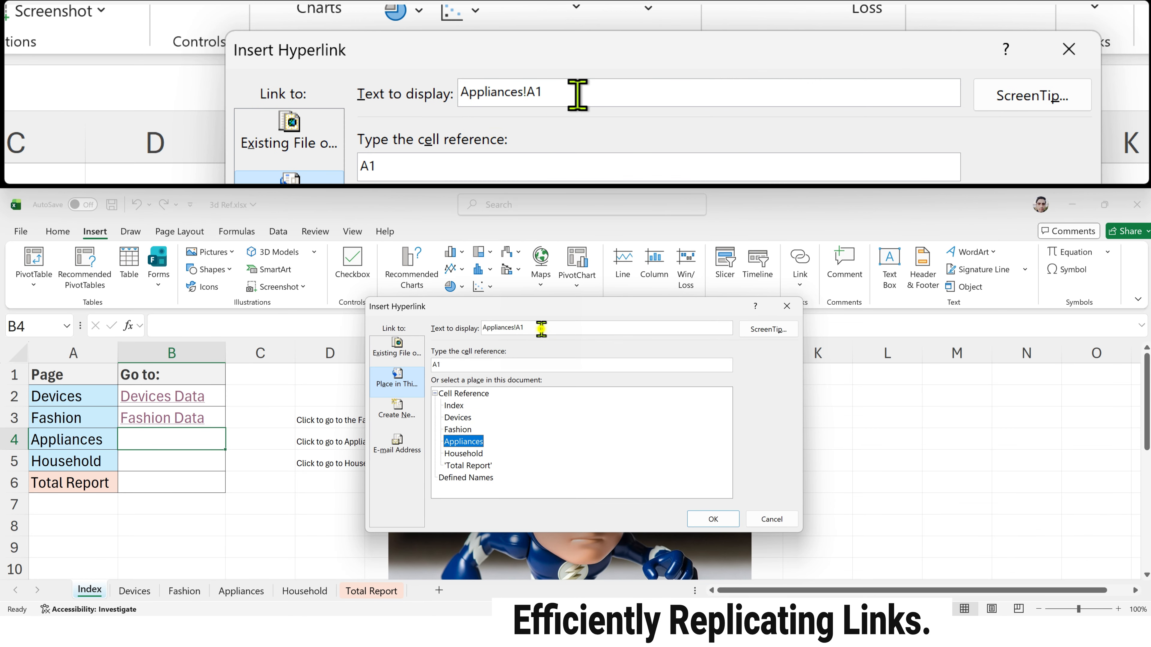
key("BackSpace")
key("BackSpace")
key("BackSpace")
type("Data")
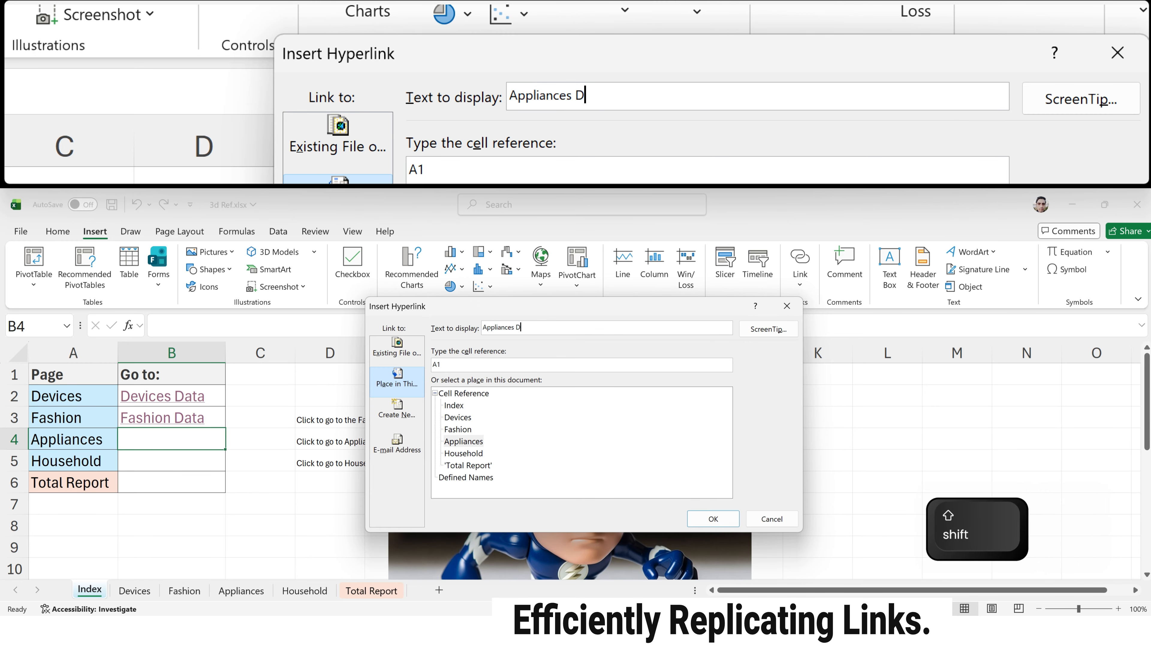
Step: Set the hyperlink's ScreenTip to "Click to go to the Appliance Data worksheet" and create the link
left_click(768, 329)
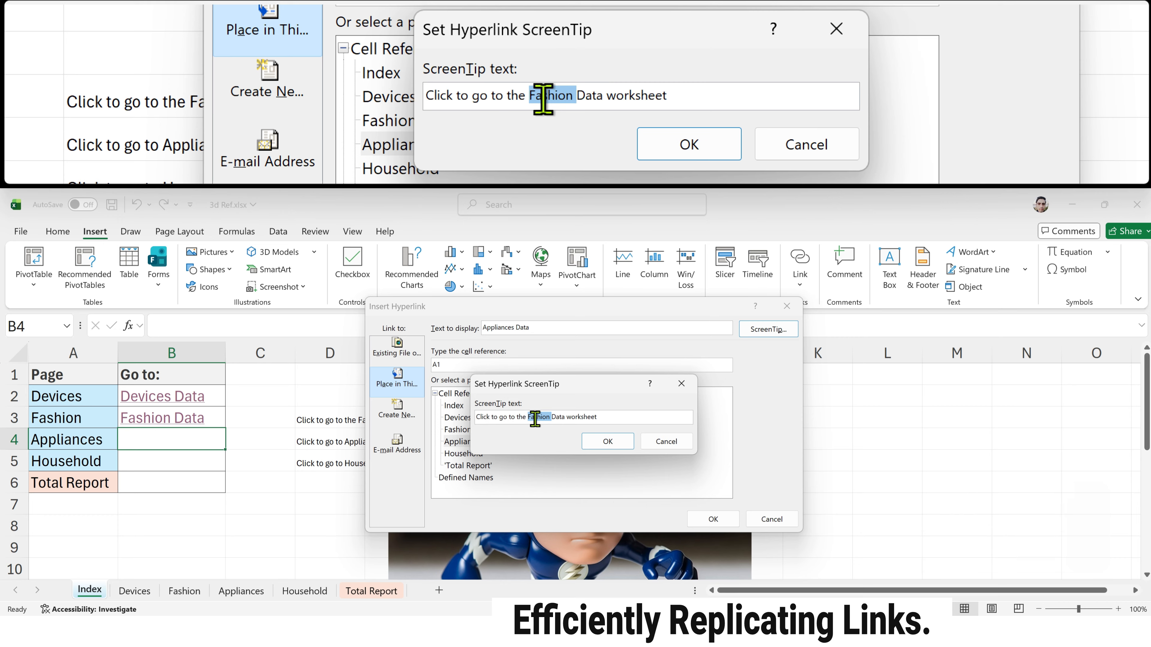
type("Appliance")
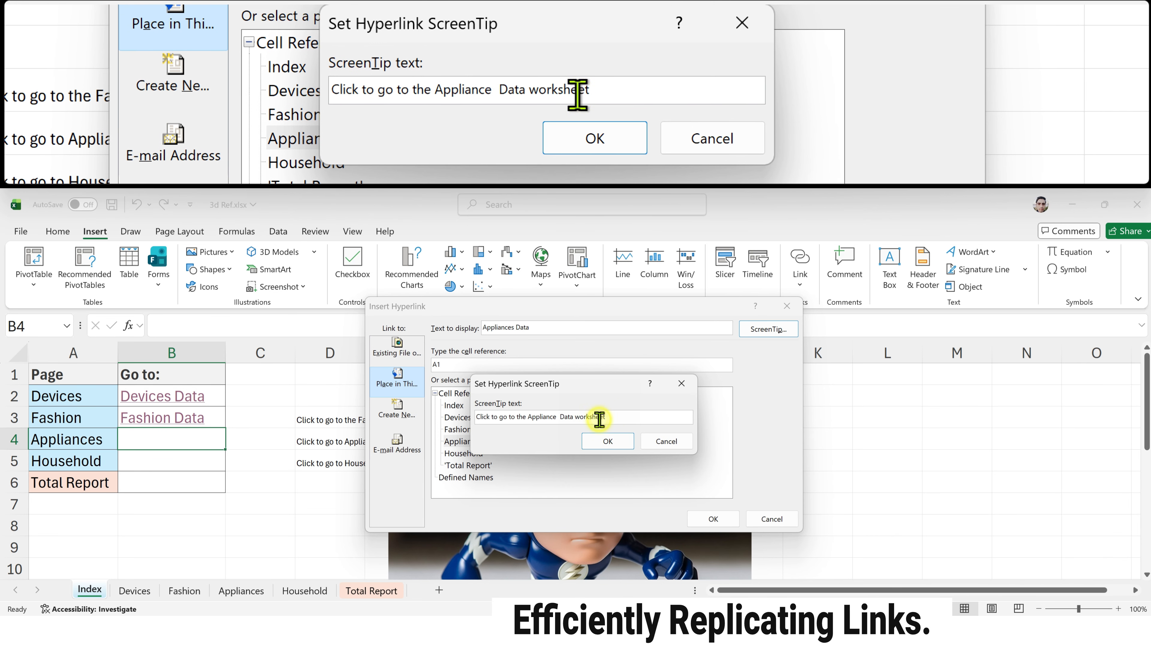
left_click(606, 442)
left_click(713, 519)
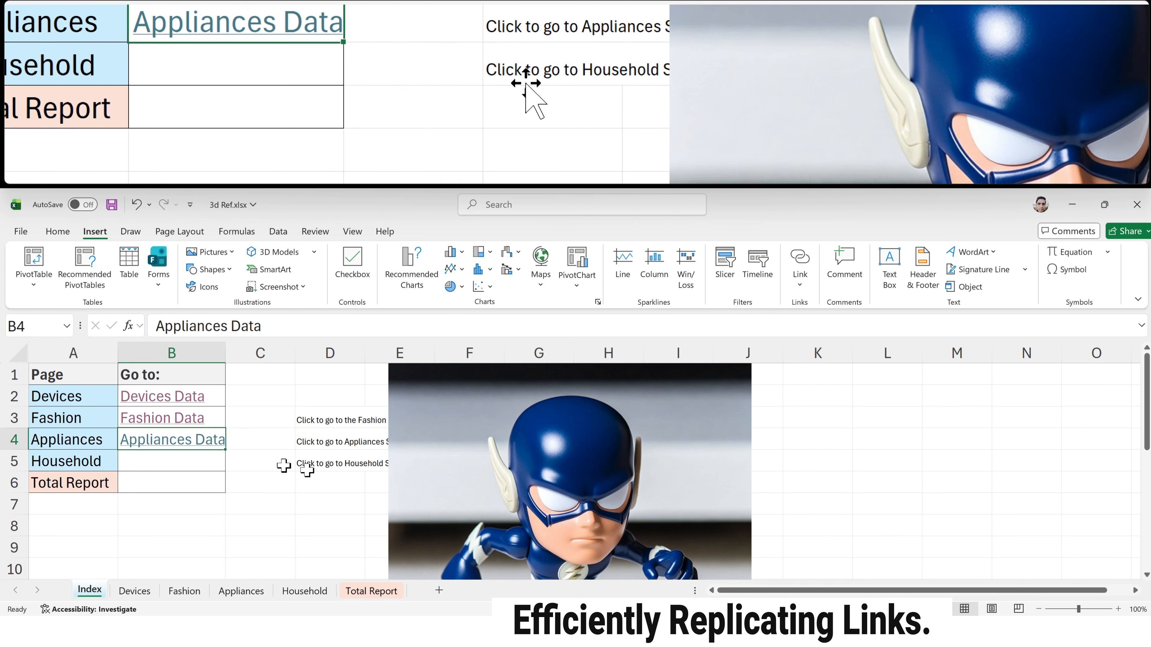
Step: Start a hyperlink in B5 that targets the Household sheet, keeping the default display text
left_click(165, 461)
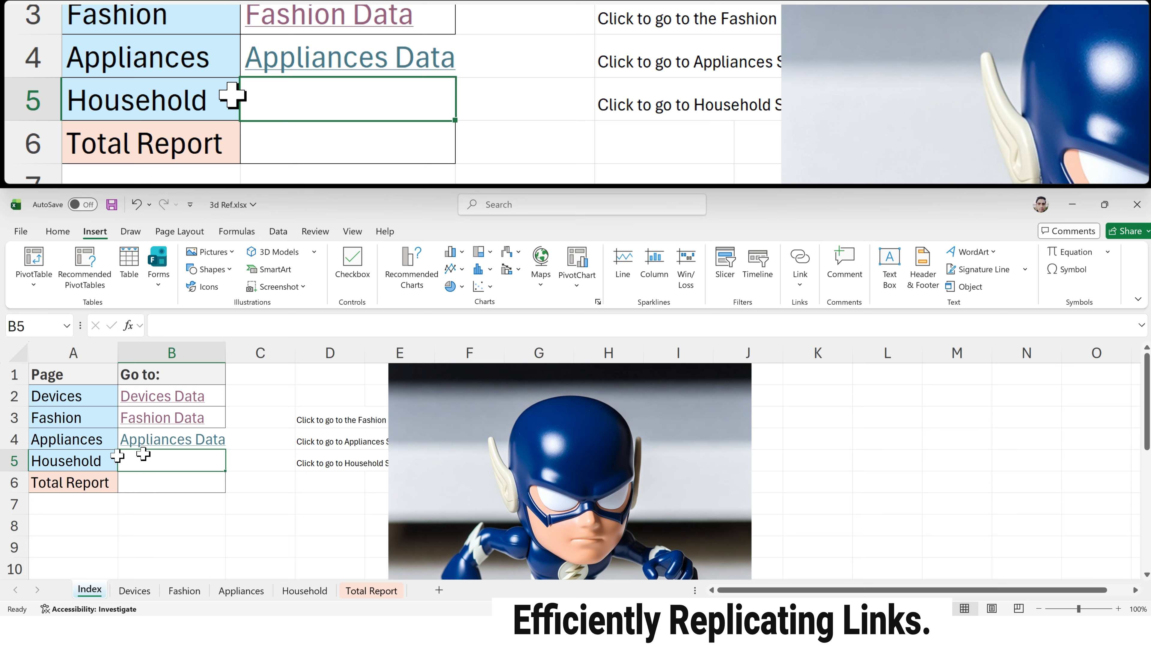
key("ctrl+k")
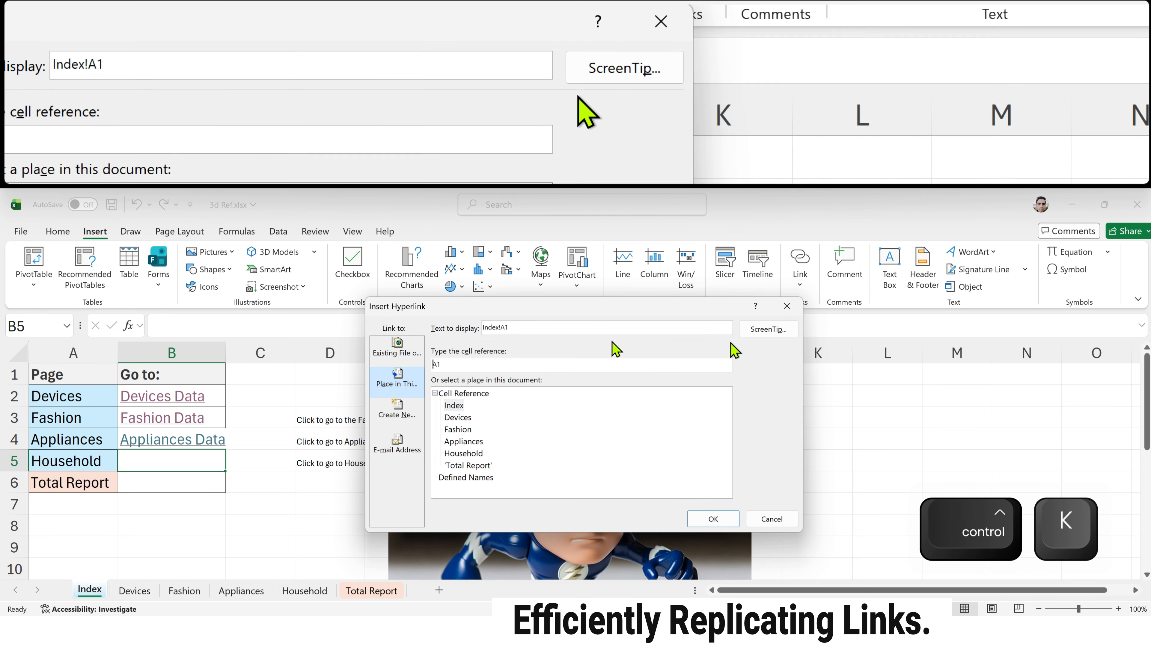
left_click(467, 454)
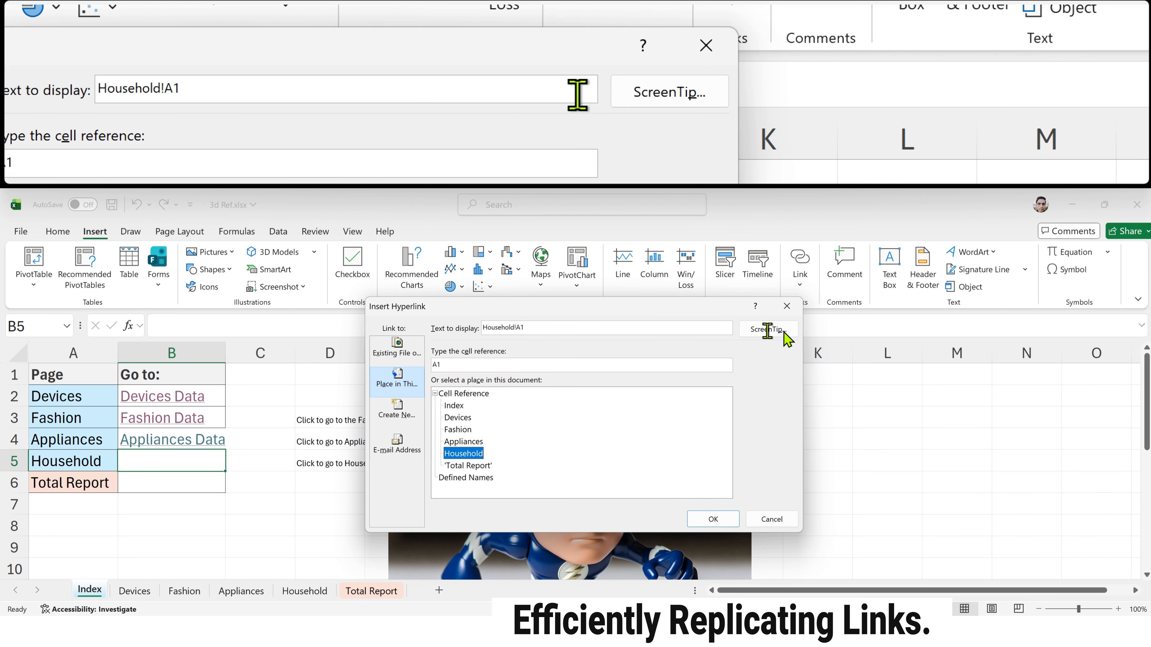
Step: Paste the Fashion tip as the ScreenTip, replace "Fashion" with "Household Sale", trim the wording, and create the Household link
left_click(761, 338)
key("ctrl+v")
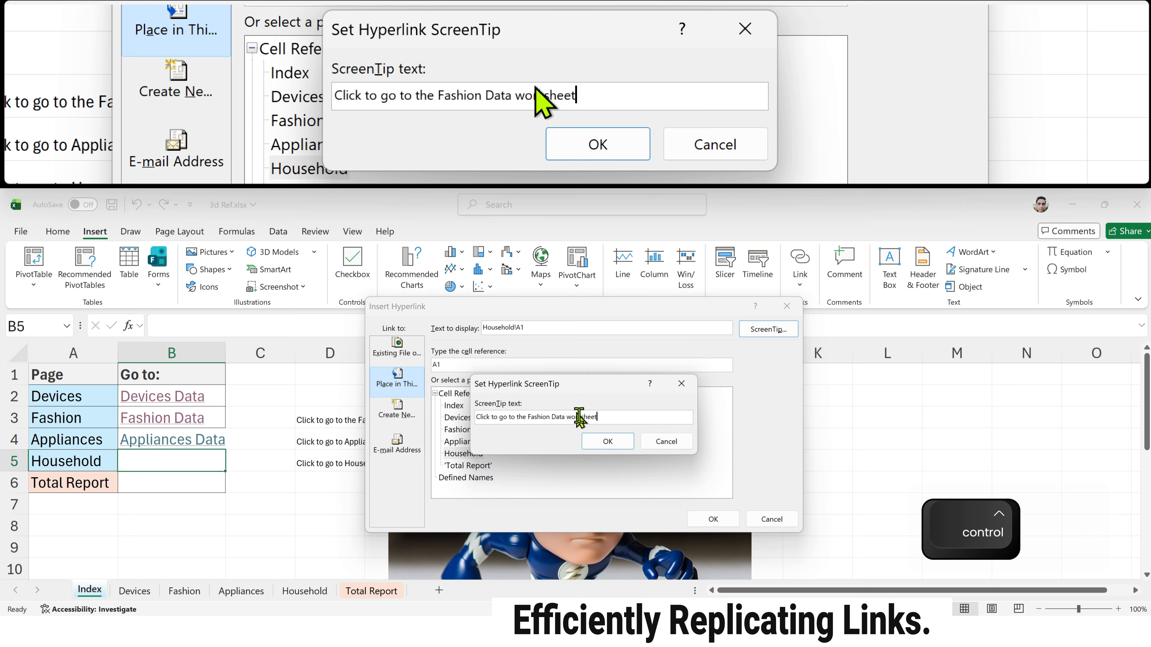
double_click(534, 416)
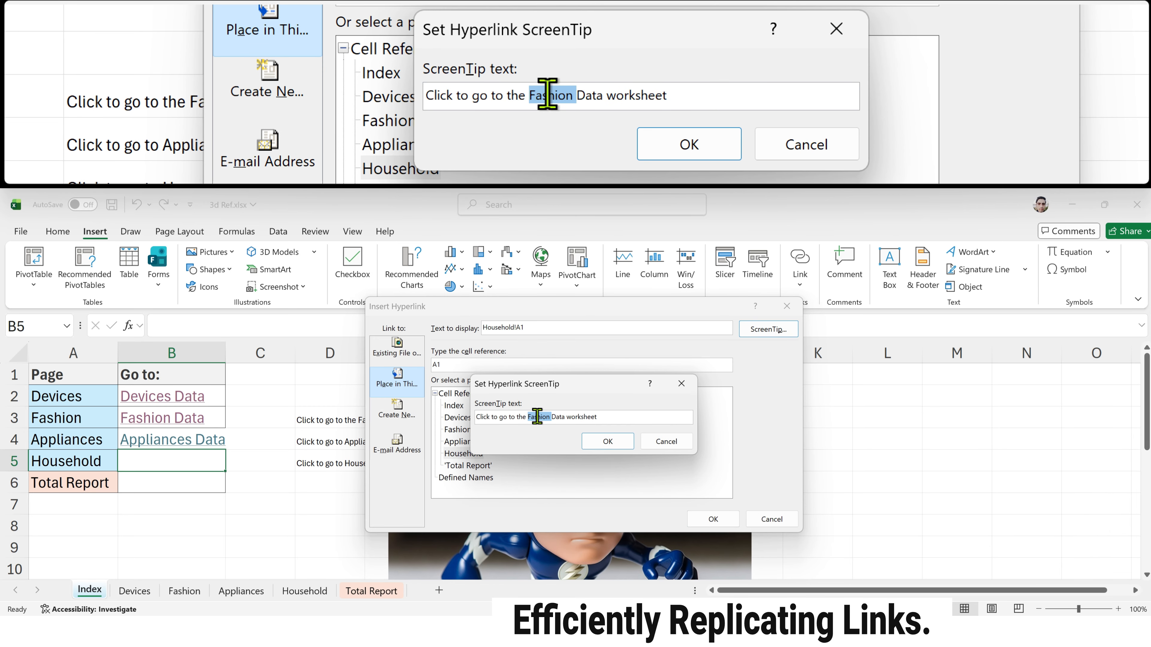
type("Household")
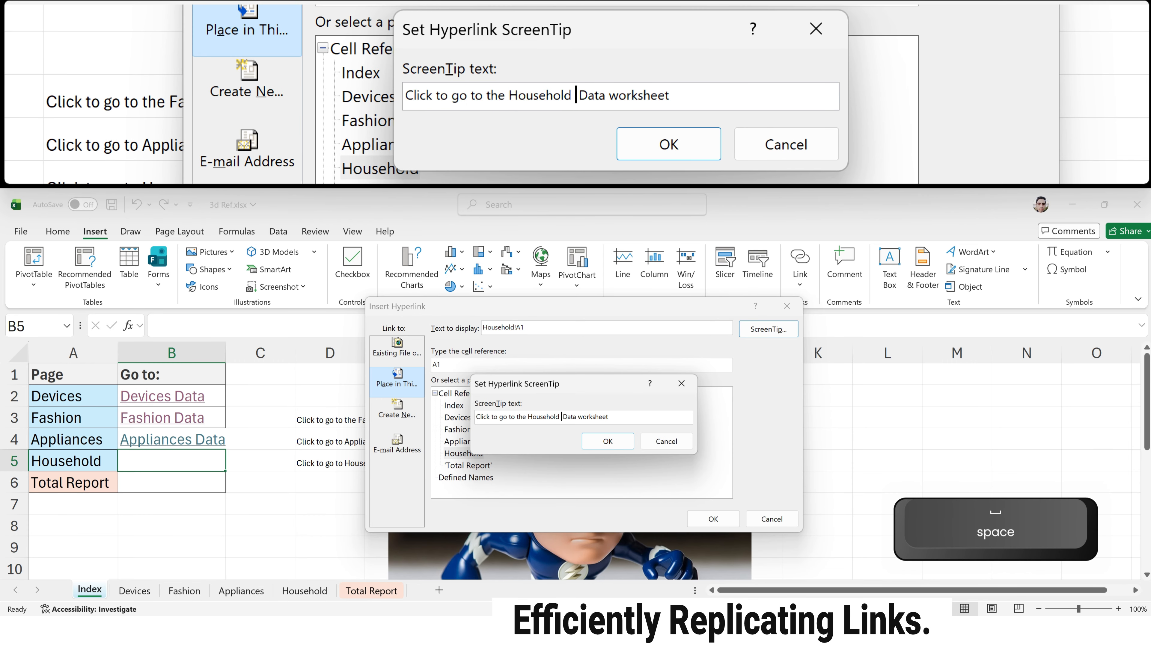
type(" Sale")
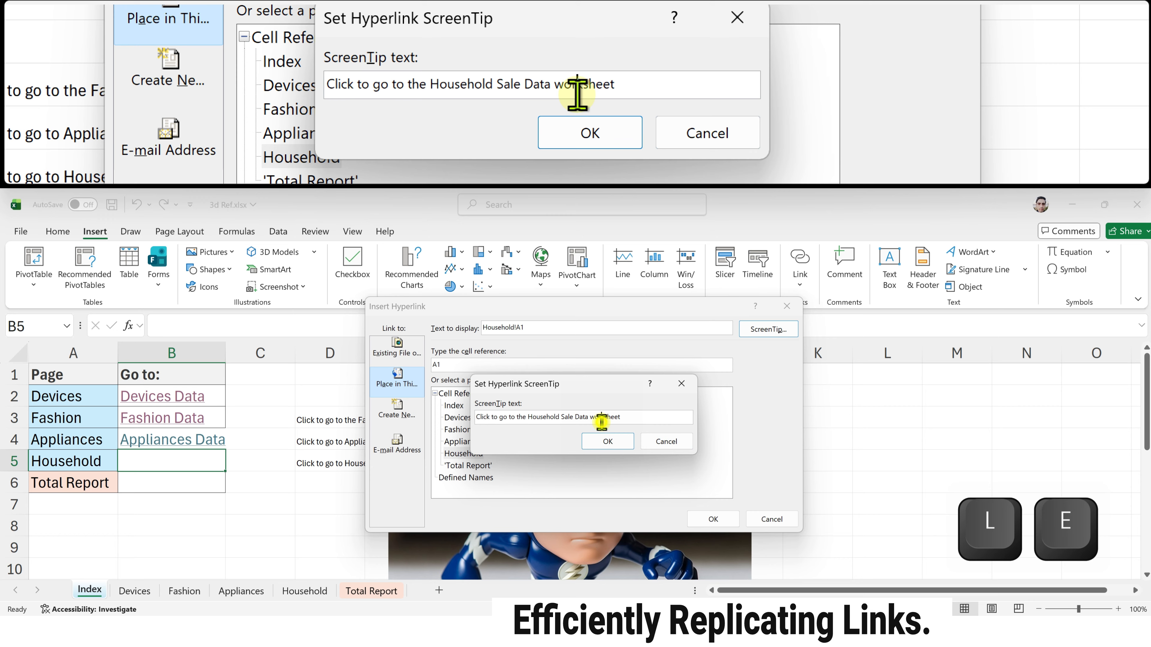
double_click(601, 422)
key("BackSpace")
left_click(607, 441)
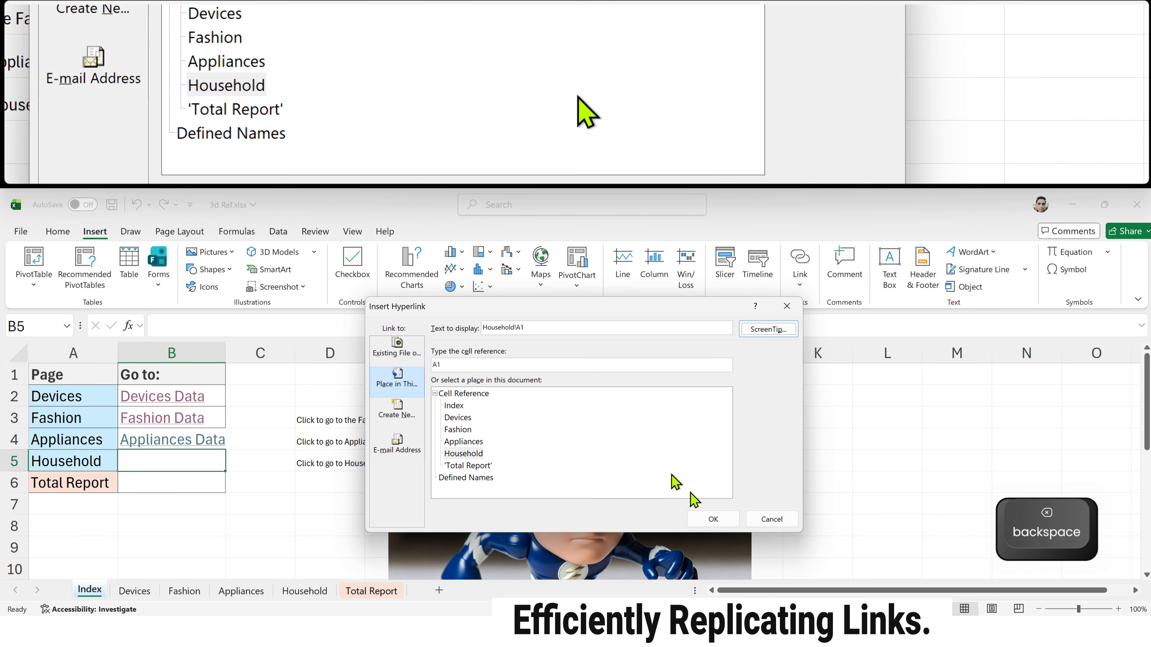
left_click(713, 519)
Step: Start a hyperlink in B6 that targets the Total Report sheet, with "'Total Report Data" as its display text
left_click(208, 483)
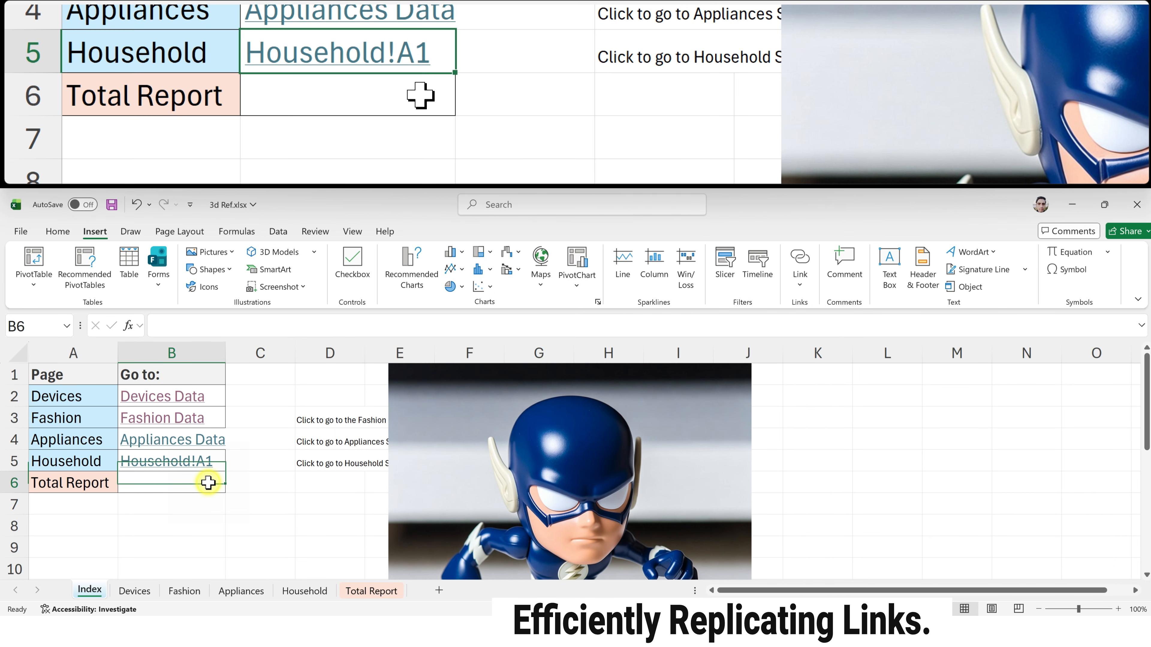
key("ctrl+k")
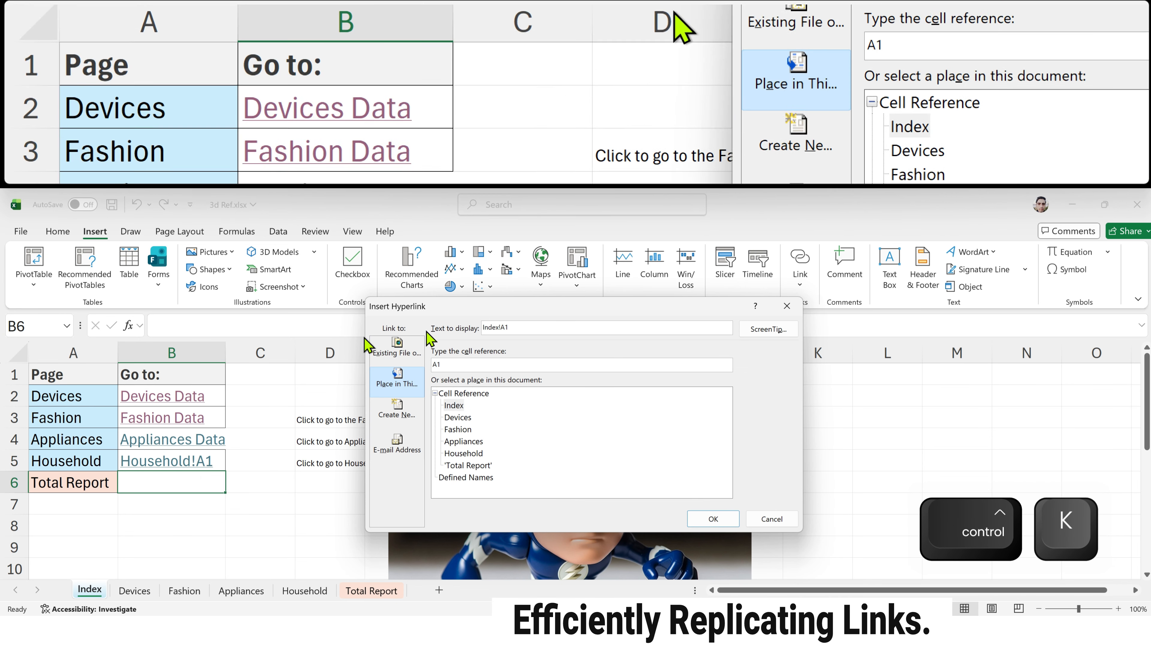
left_click(467, 466)
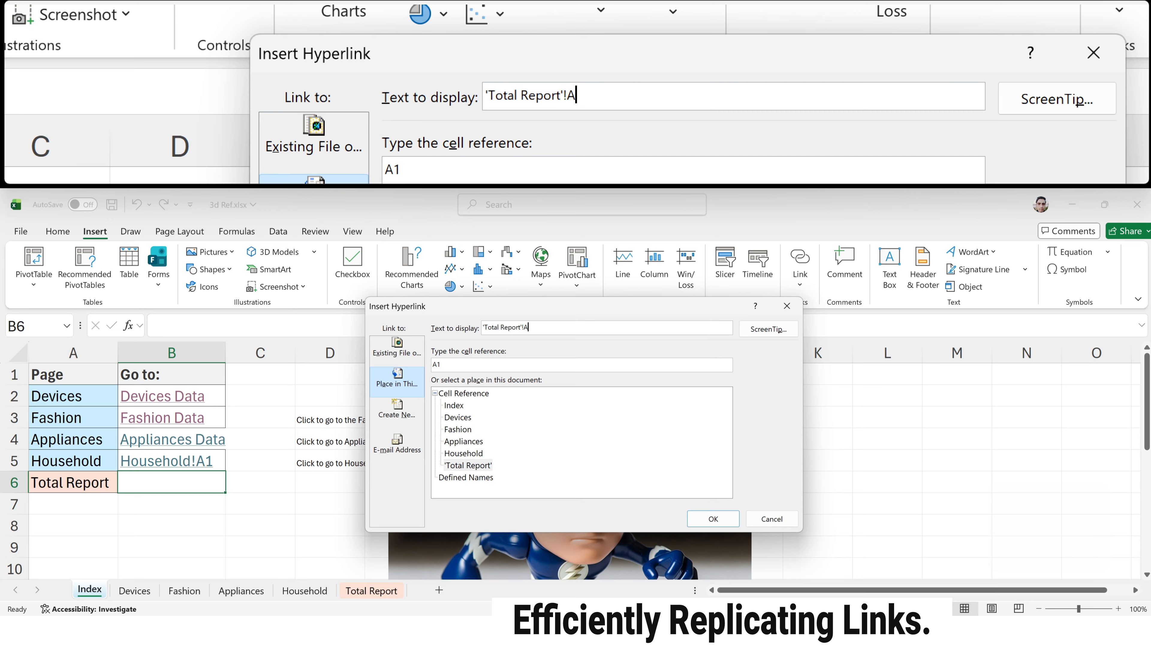
key("BackSpace")
key("BackSpace")
key("BackSpace")
type("Data")
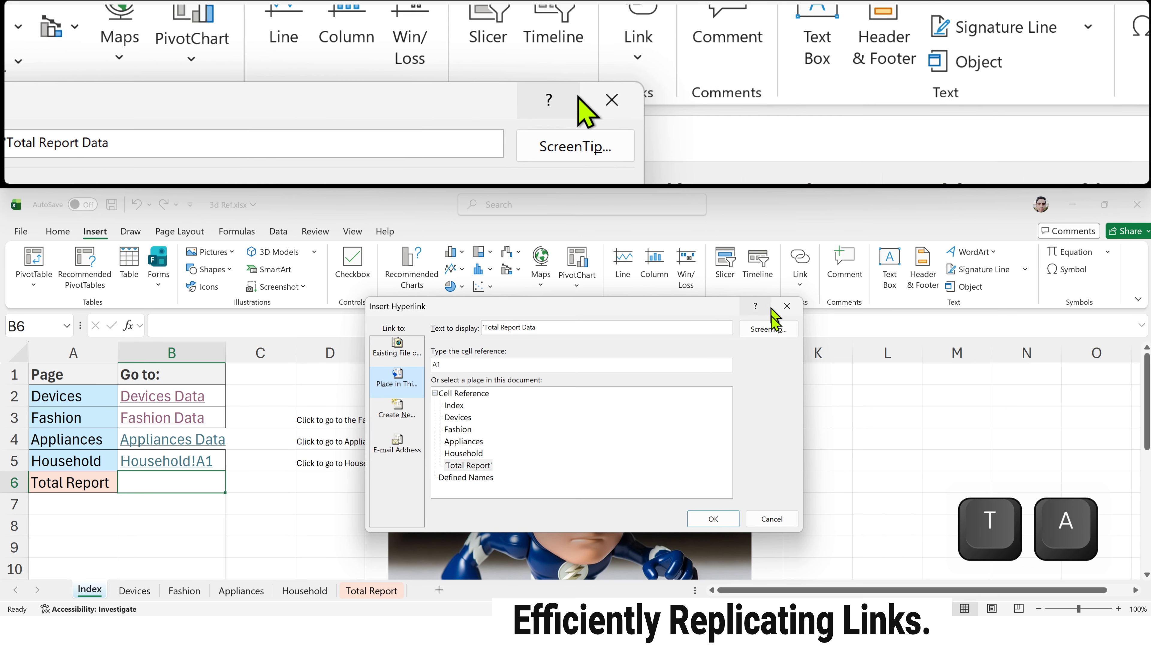
Step: Set the hyperlink's ScreenTip to "Total" and create the Total Report link
left_click(770, 330)
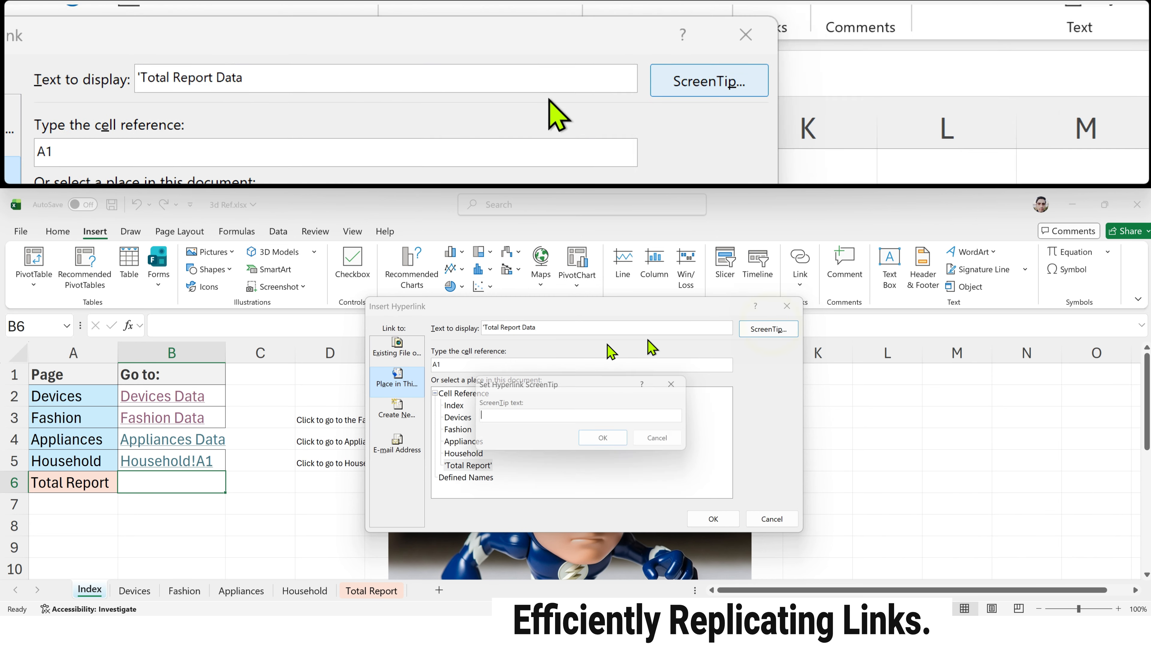
type("Tott")
key("BackSpace")
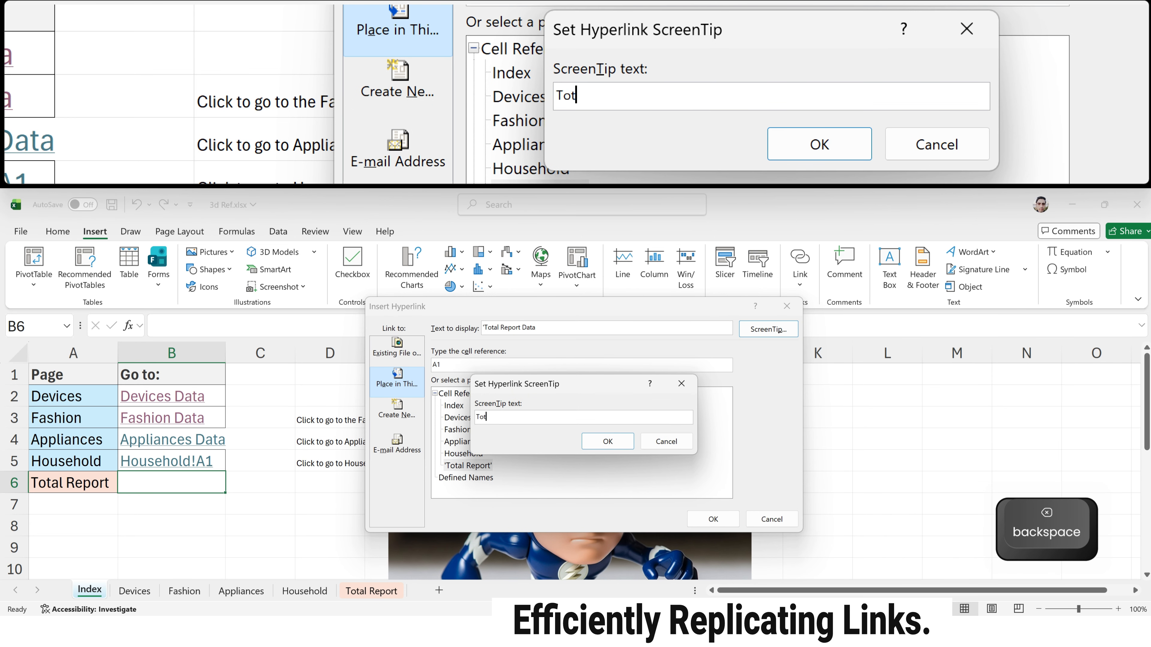
type("al")
left_click(607, 442)
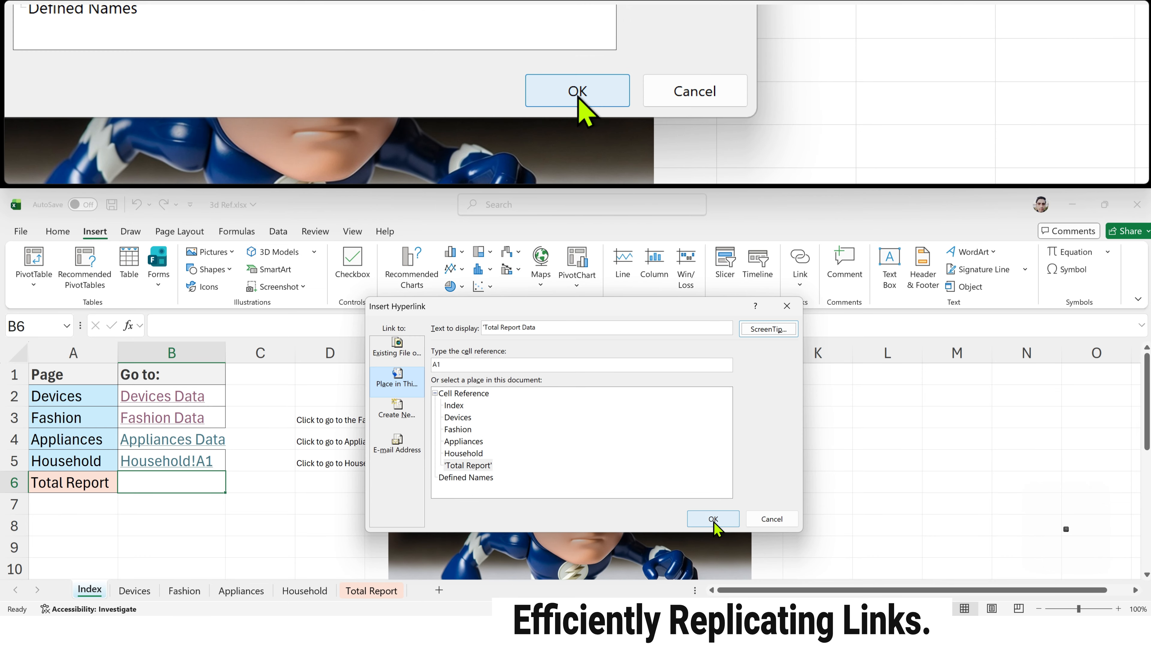
left_click(713, 519)
Step: Widen column B to fit its link labels and test the Total Report Data link, returning to the Index sheet
left_click_drag(225, 353, 234, 352)
left_click(215, 485)
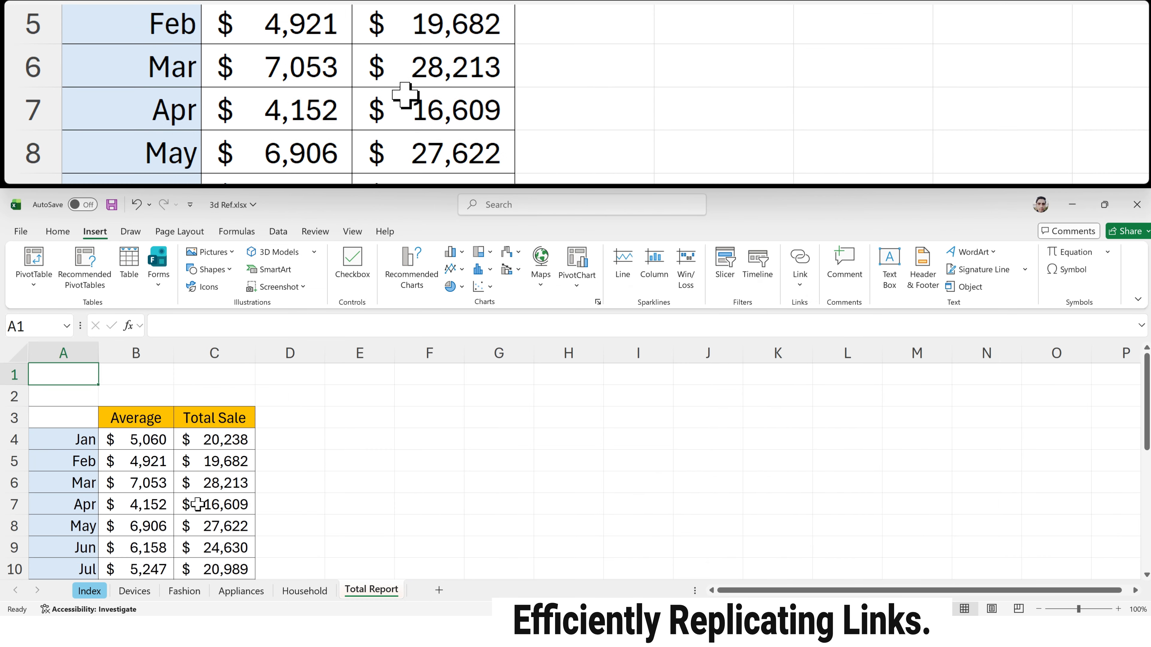
left_click(89, 590)
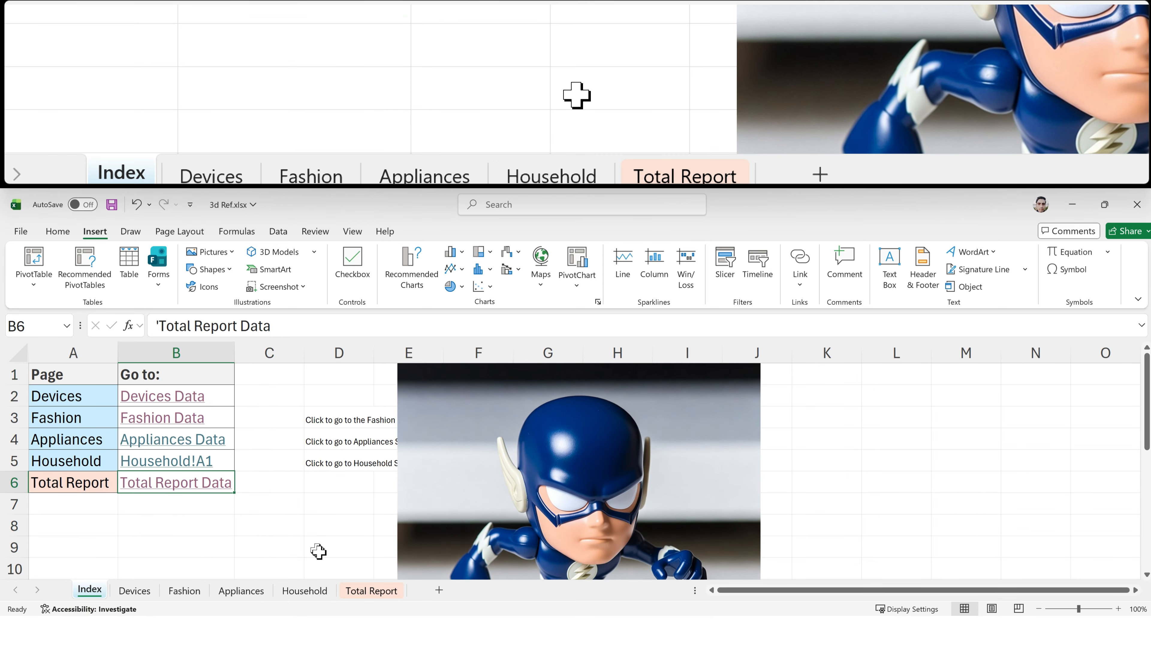
Step: Insert the solid bent up-arrow stock icon, found by searching "back", at cell E3 of the Total Report sheet
left_click(365, 592)
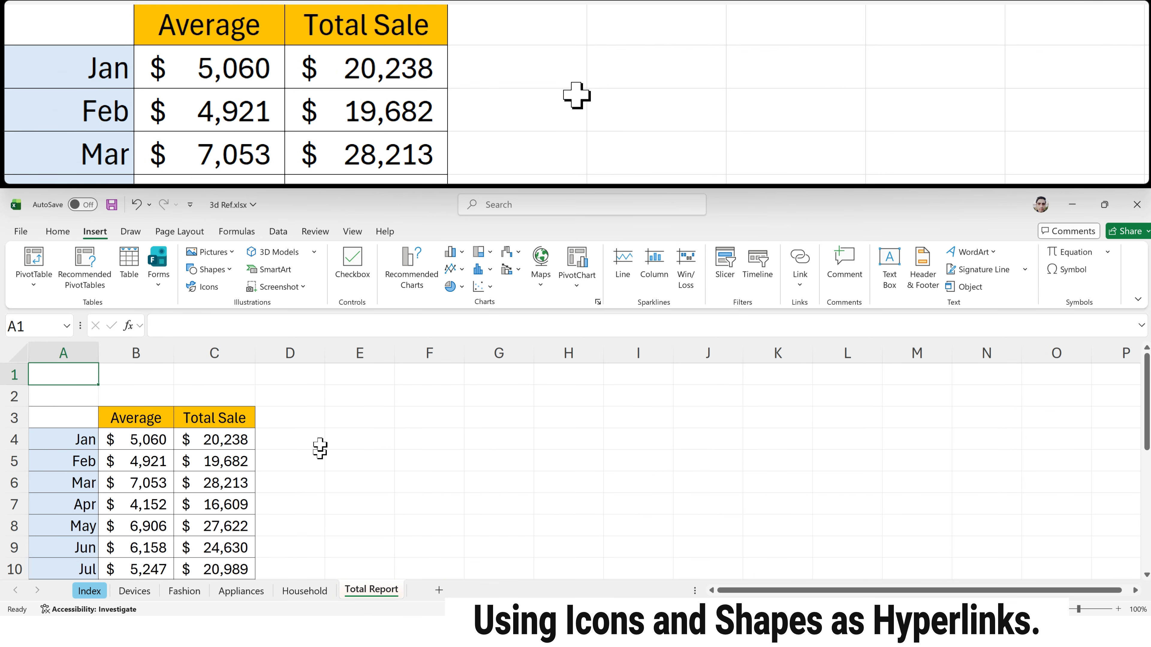
left_click(346, 425)
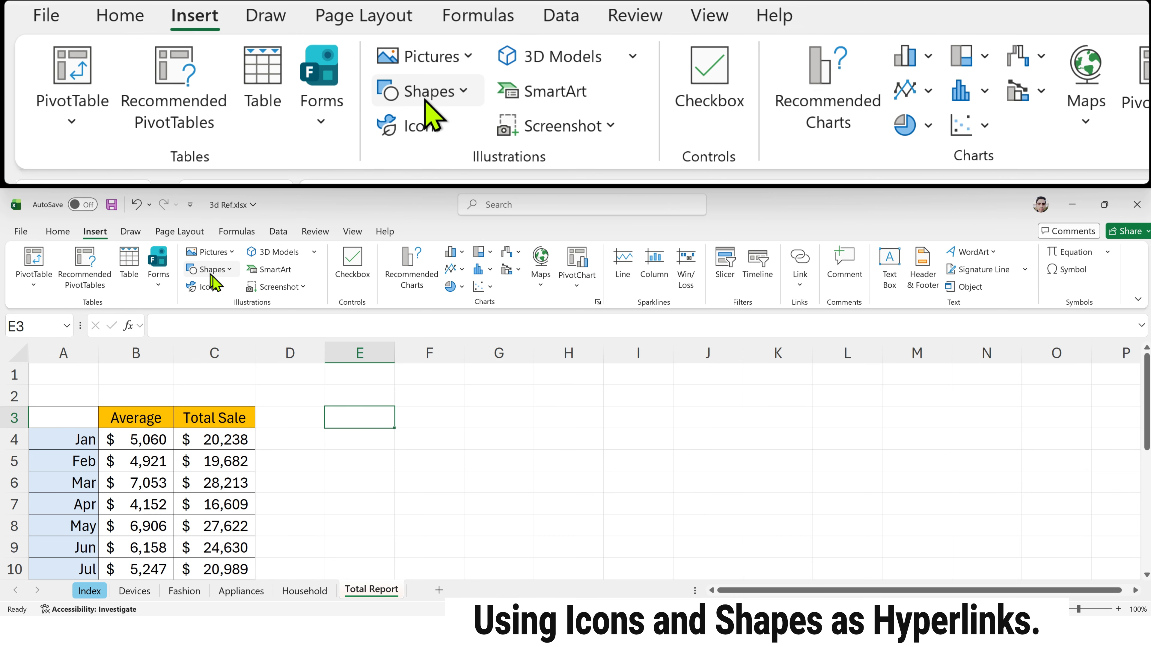
left_click(215, 287)
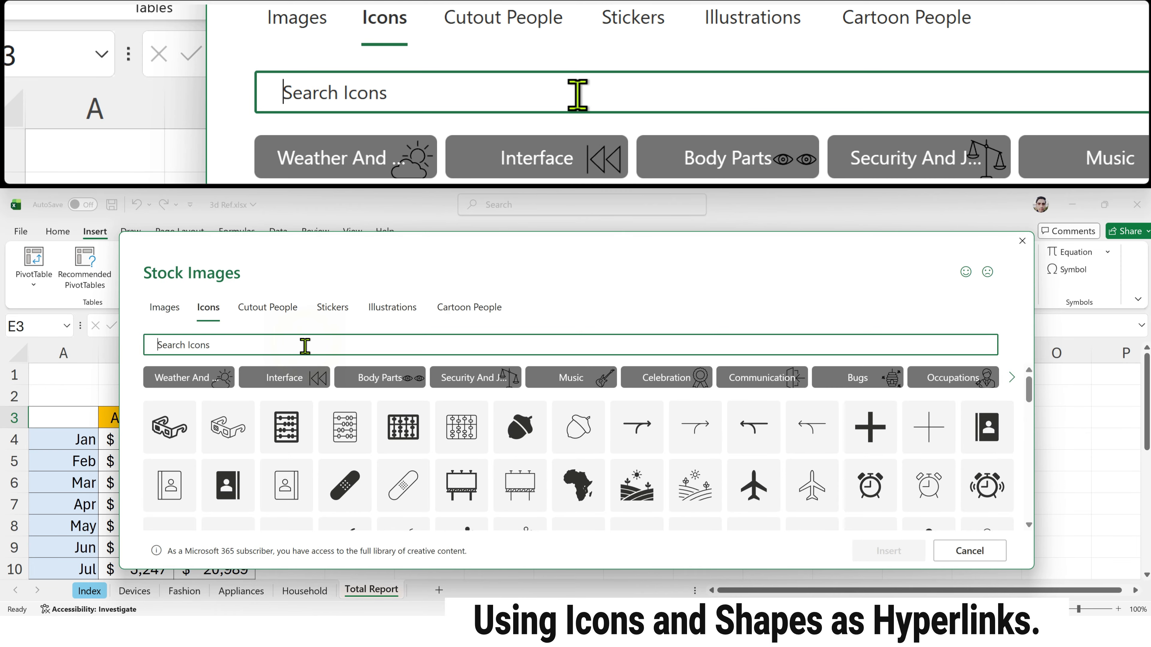
type("back")
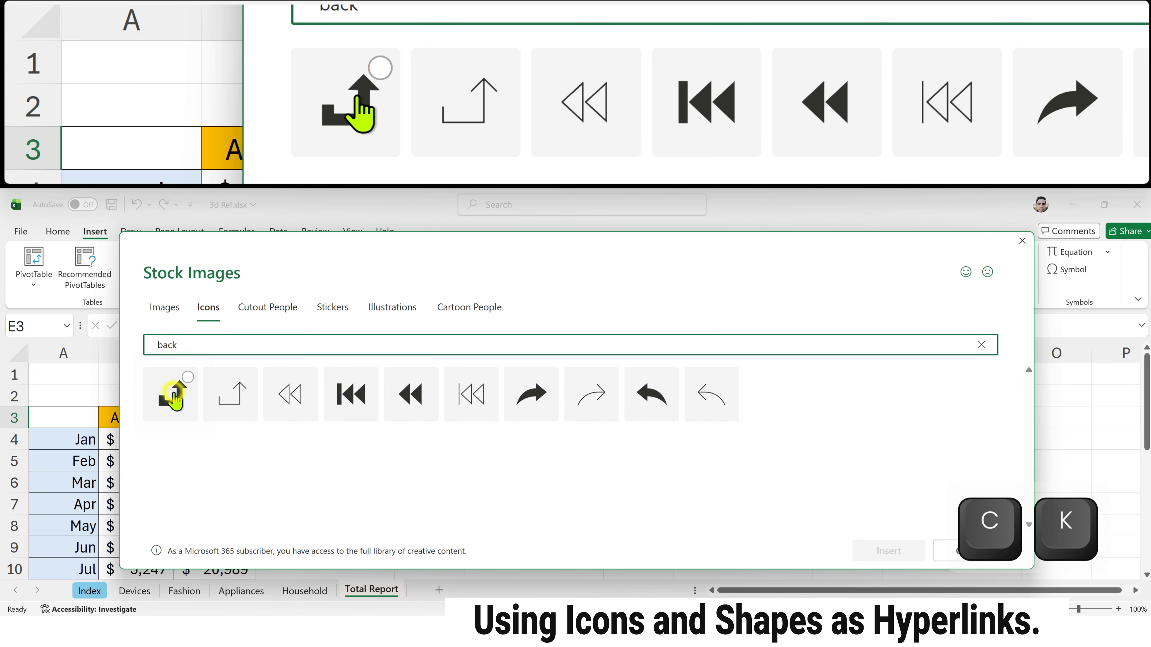
left_click(174, 394)
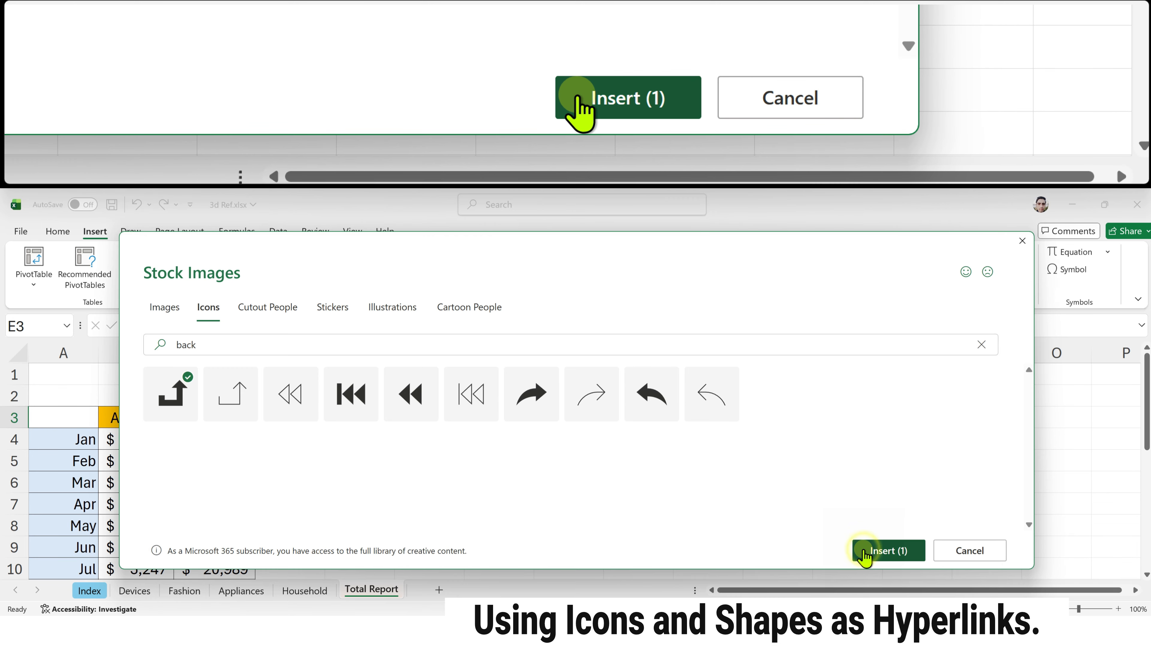
left_click(864, 551)
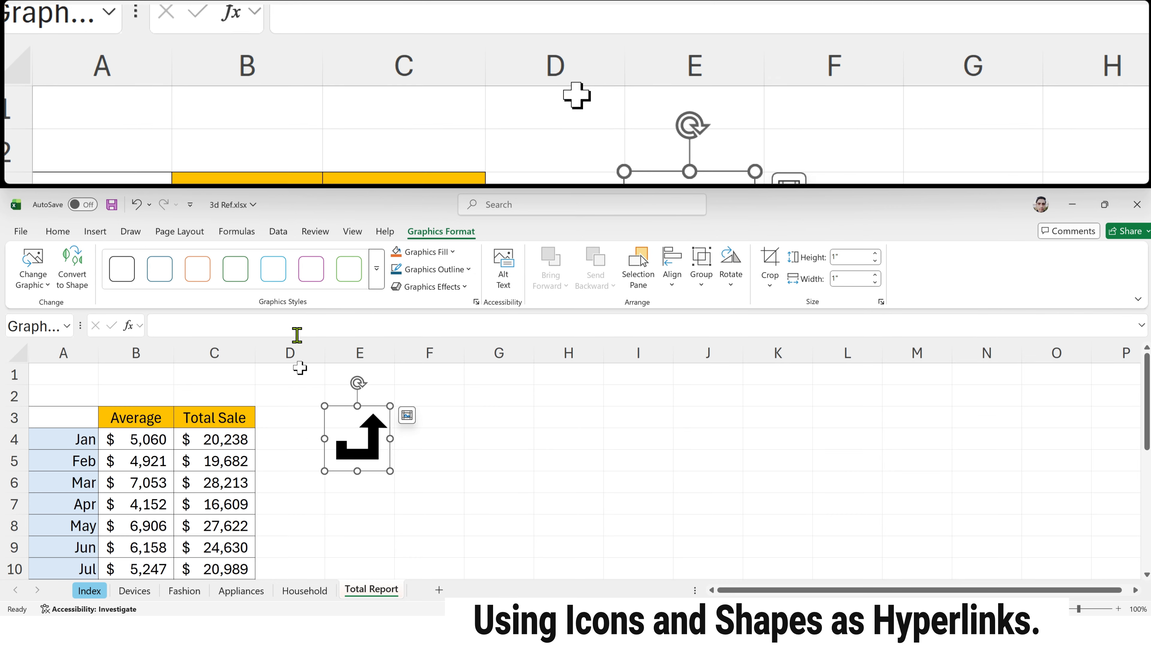
Step: Fill the arrow icon with light blue, and restyle it with the purple outline graphic style
left_click(464, 446)
left_click(379, 440)
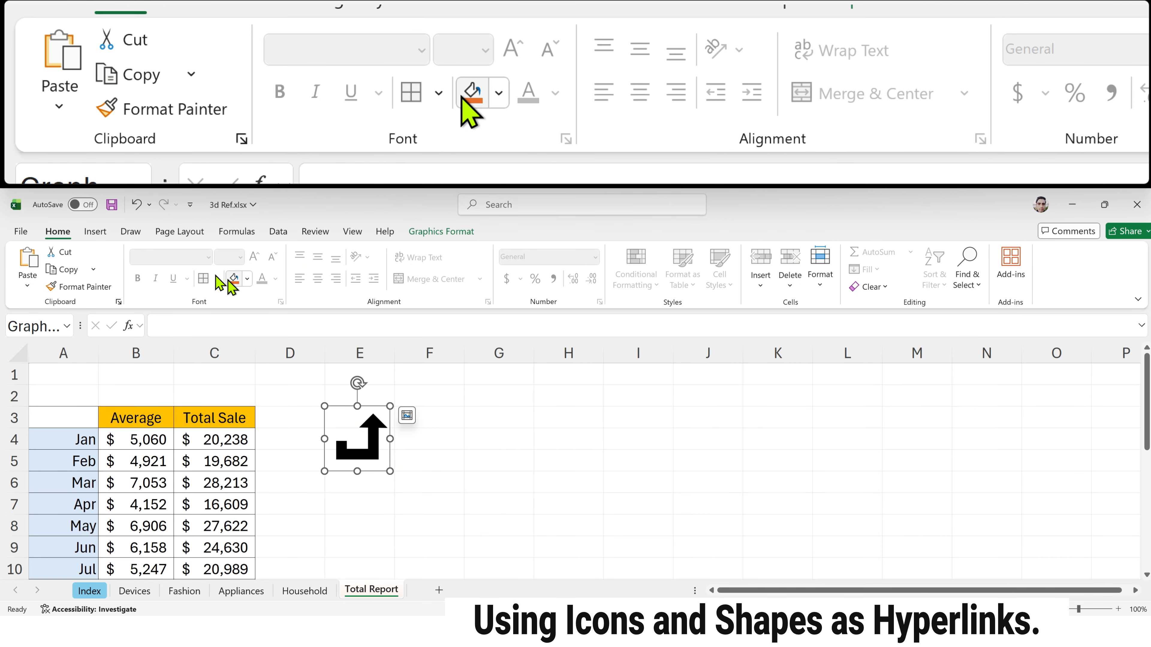
left_click(245, 280)
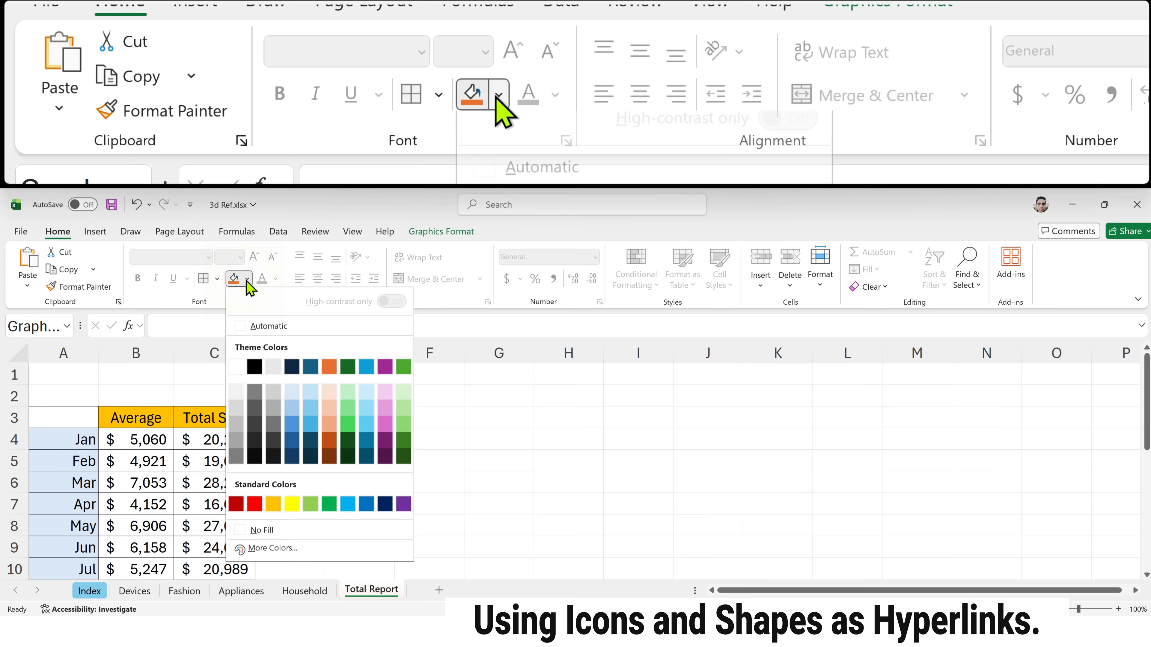
left_click(369, 414)
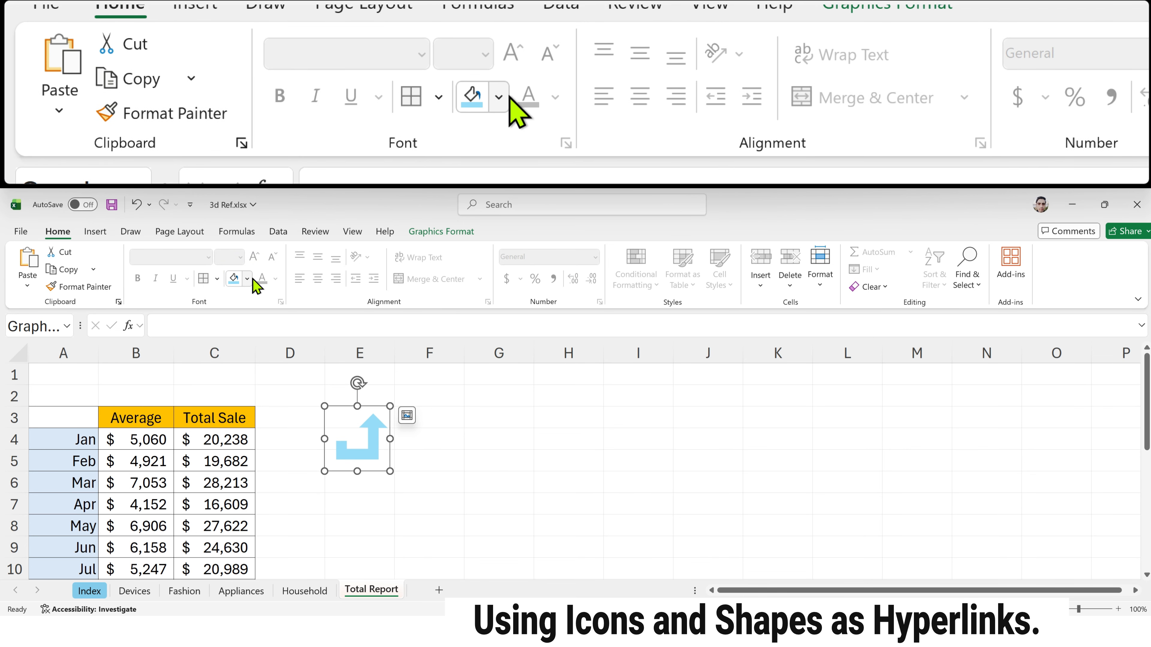
left_click(441, 232)
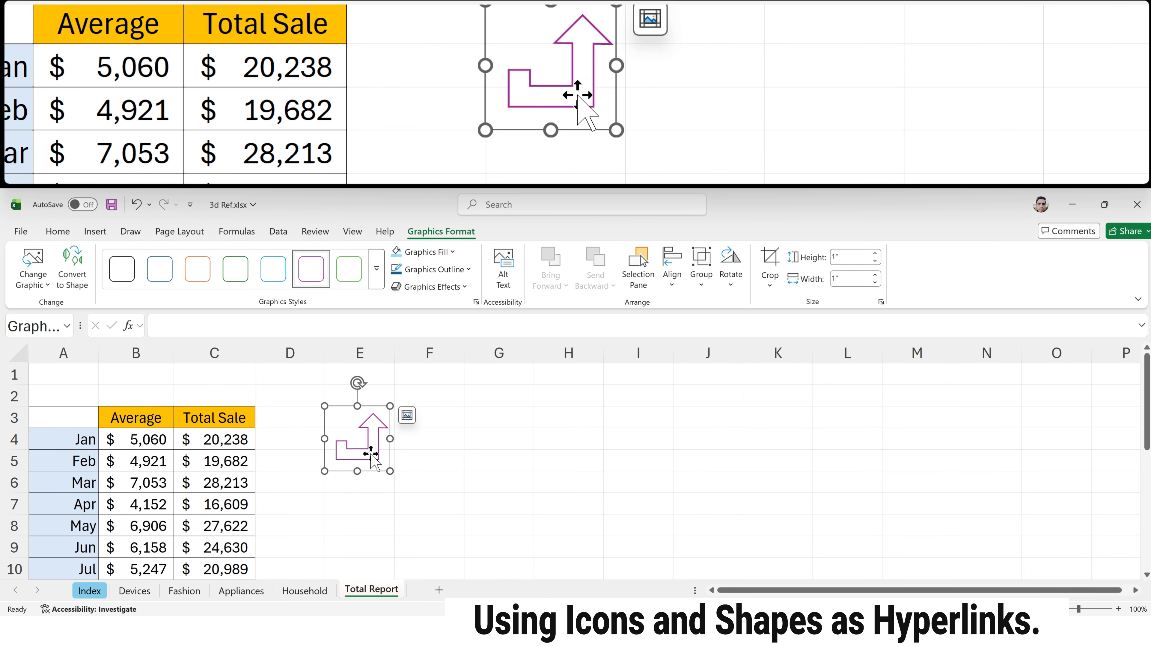
Step: Link the arrow icon on the Total Report sheet to the Index sheet with the ScreenTip "Go to Home"
key("ctrl+k")
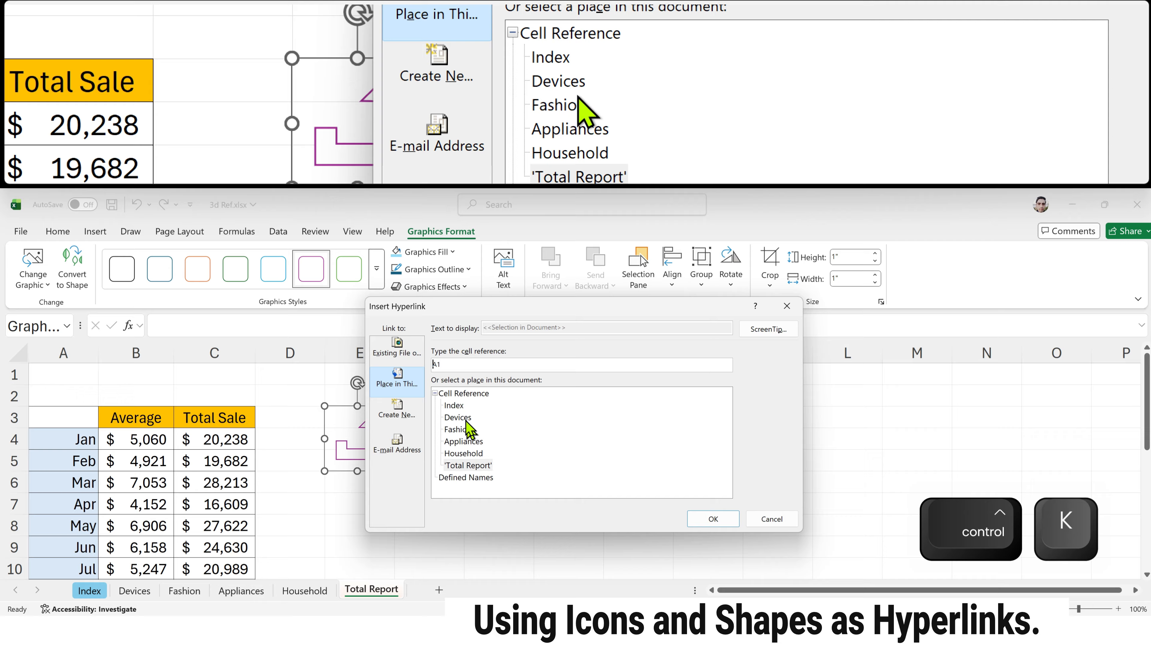
left_click(463, 405)
left_click(765, 330)
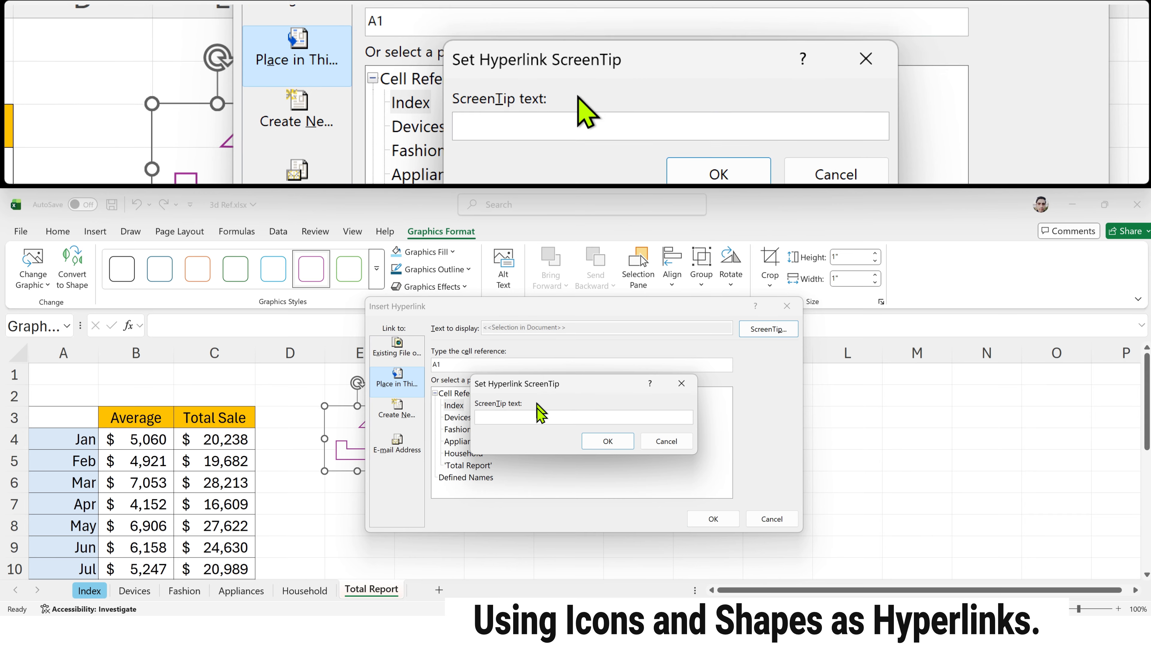
type("Go to Home")
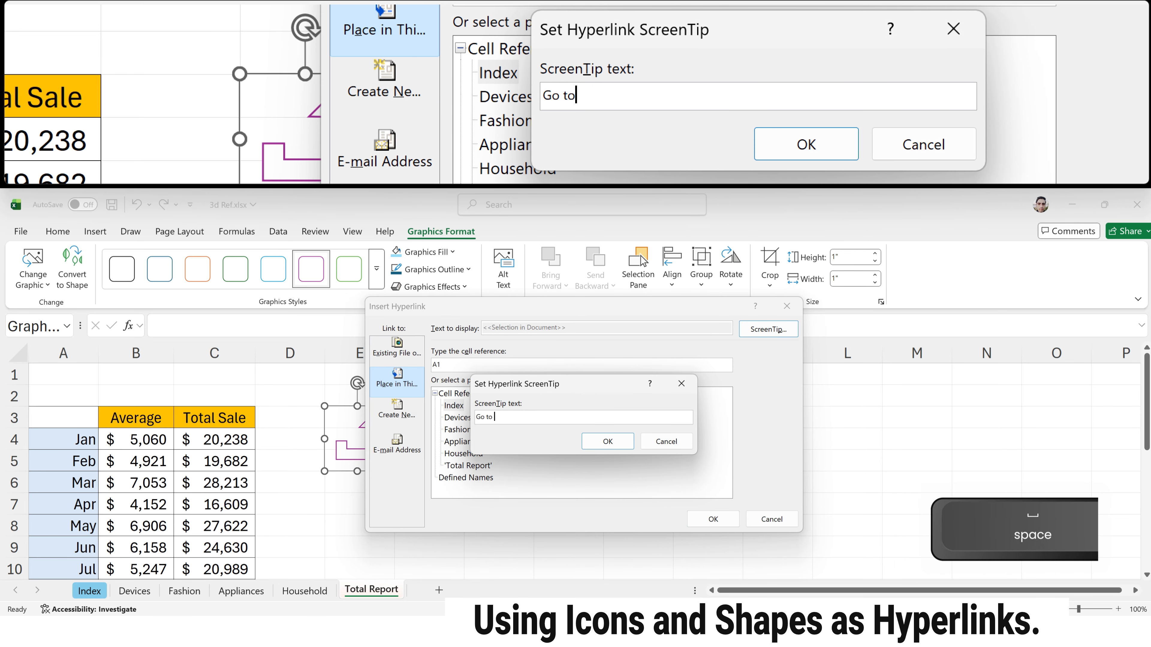
left_click(608, 442)
left_click(713, 519)
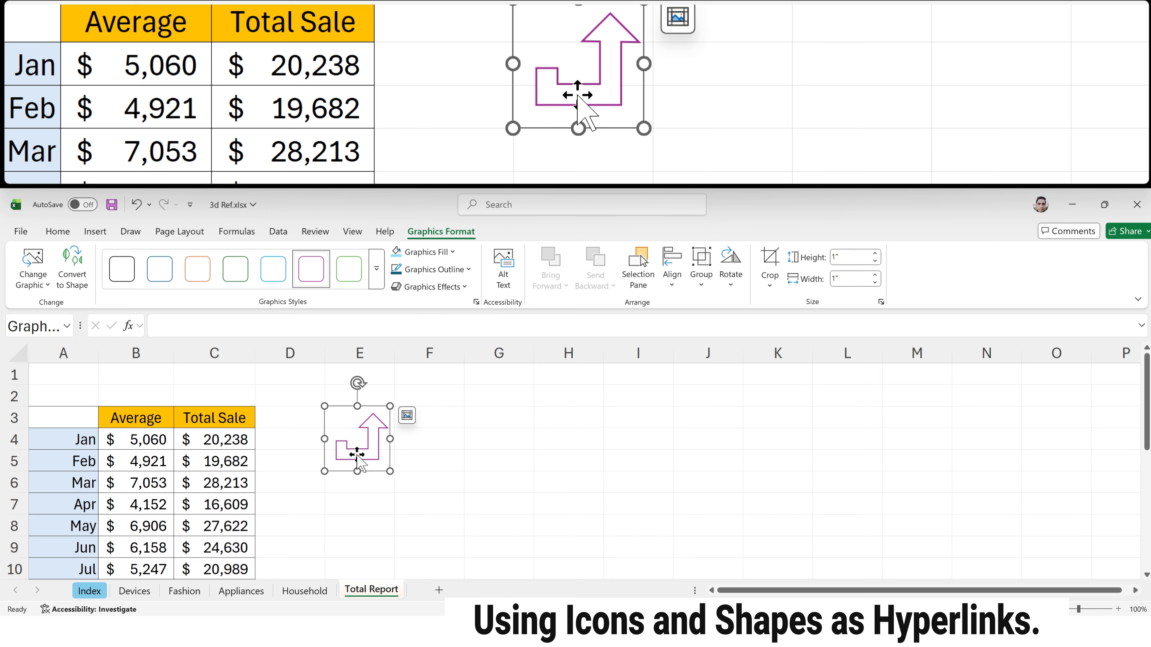
Step: Test the arrow icon's link to the Index sheet and the Household link in B5, ending on the Total Report sheet
left_click(475, 454)
left_click(378, 448)
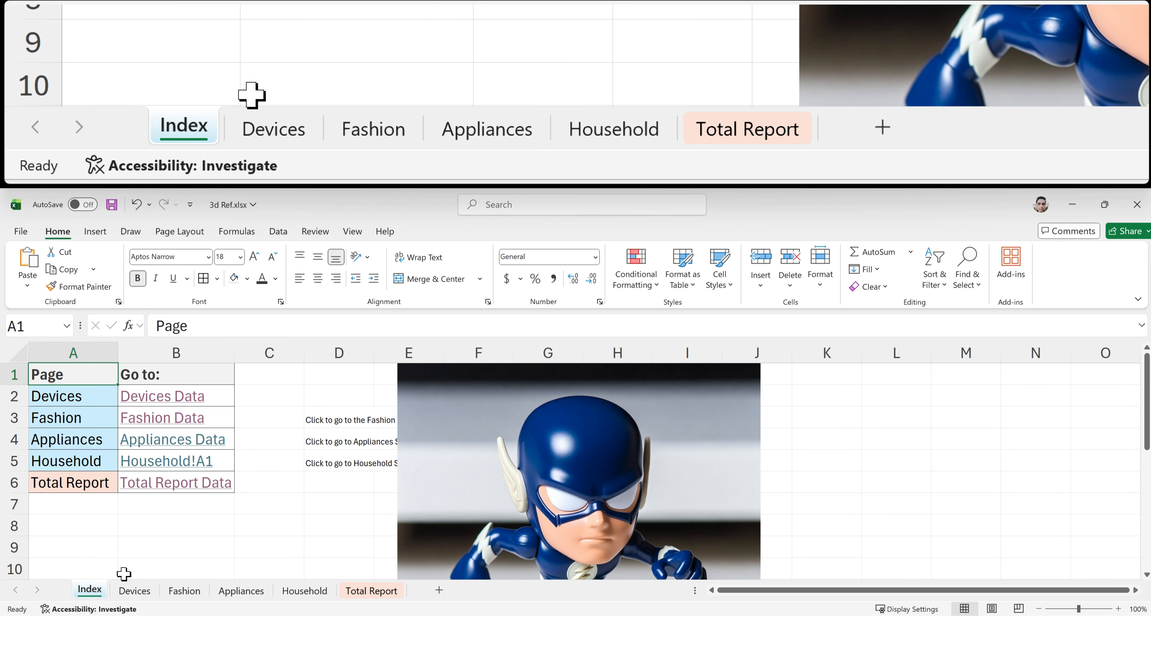
left_click(370, 590)
left_click(349, 459)
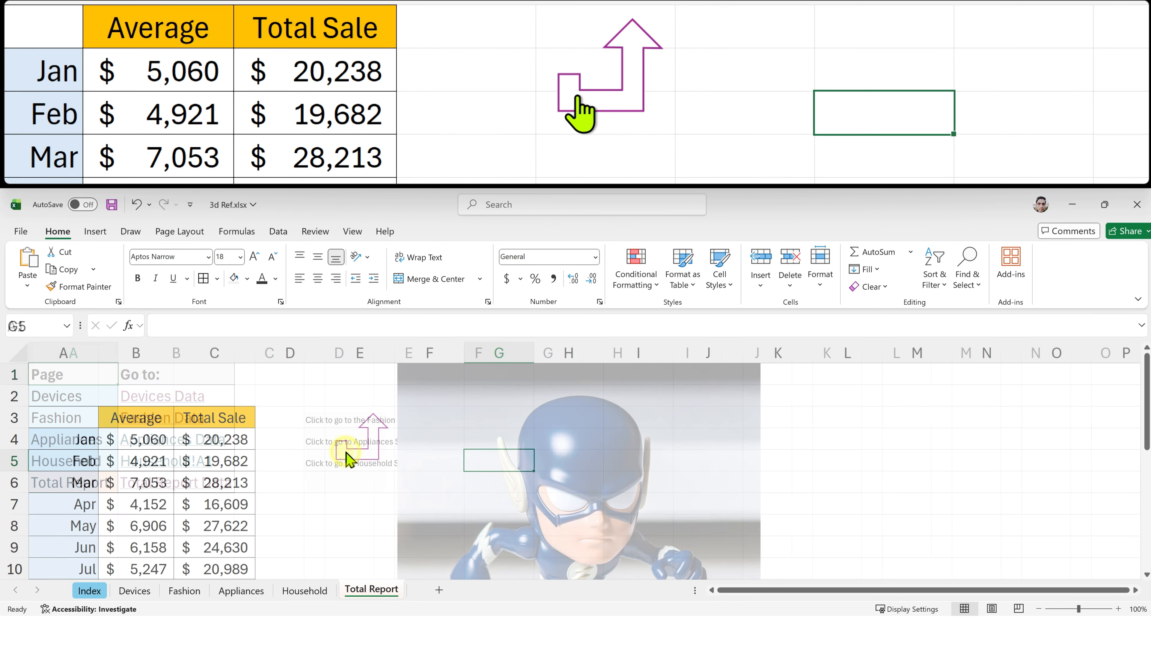
left_click(140, 461)
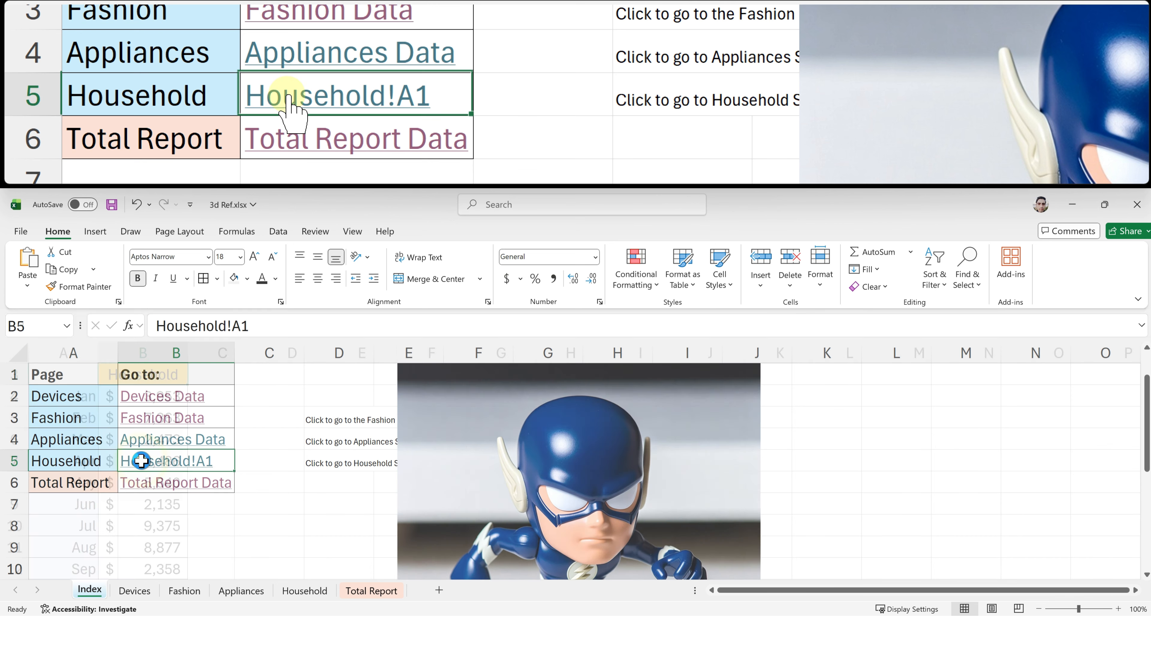
left_click(350, 589)
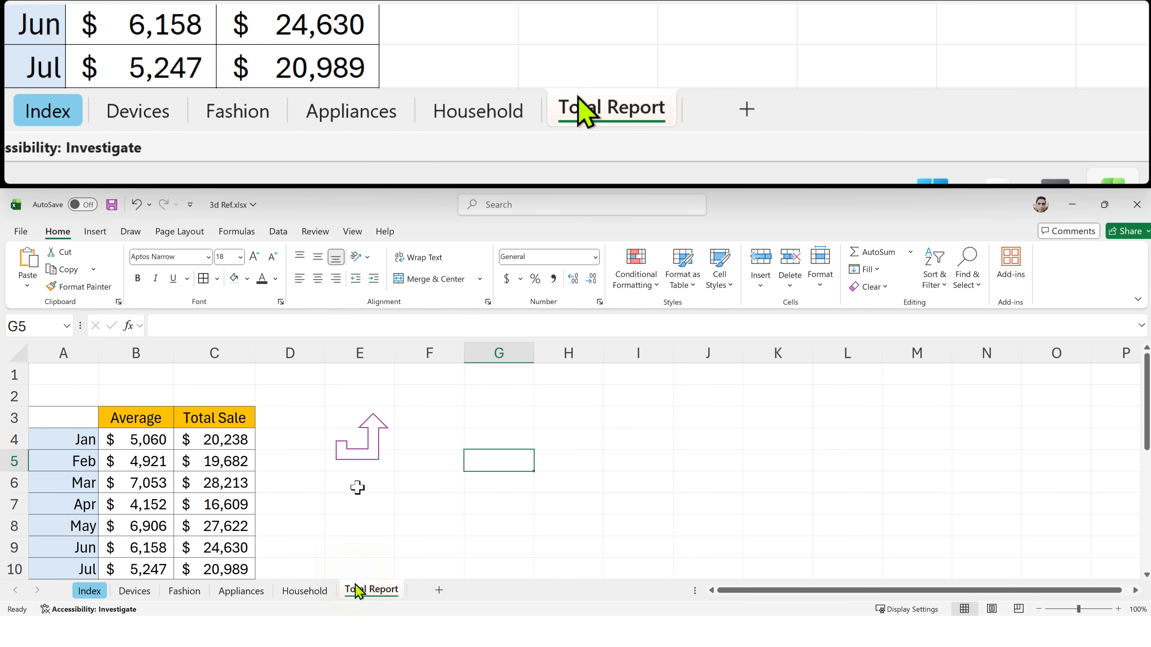